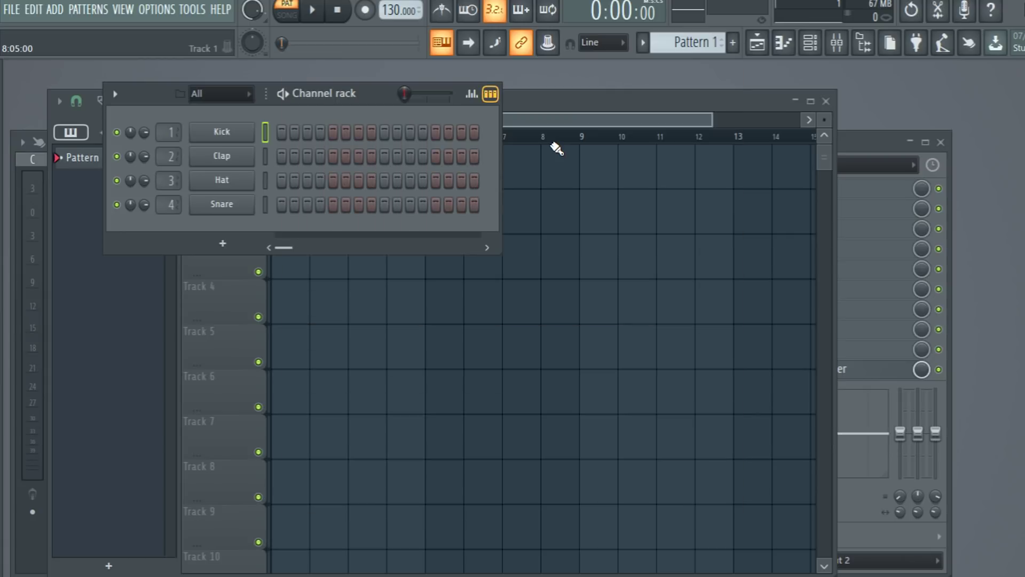
Move the Channel rack lower so it sits over the Playlist.
drag(375, 93, 415, 195)
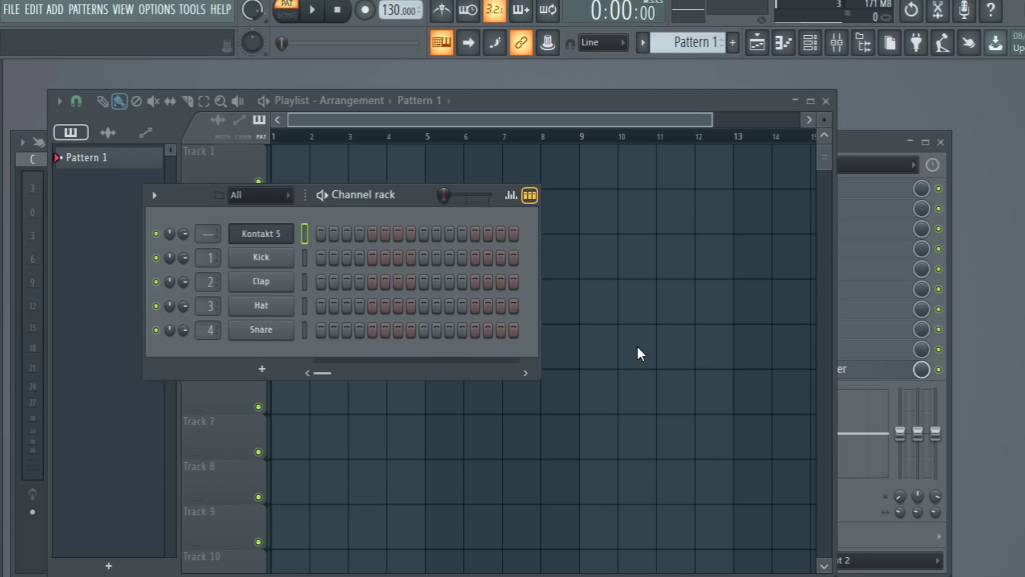
key(alt+Tab)
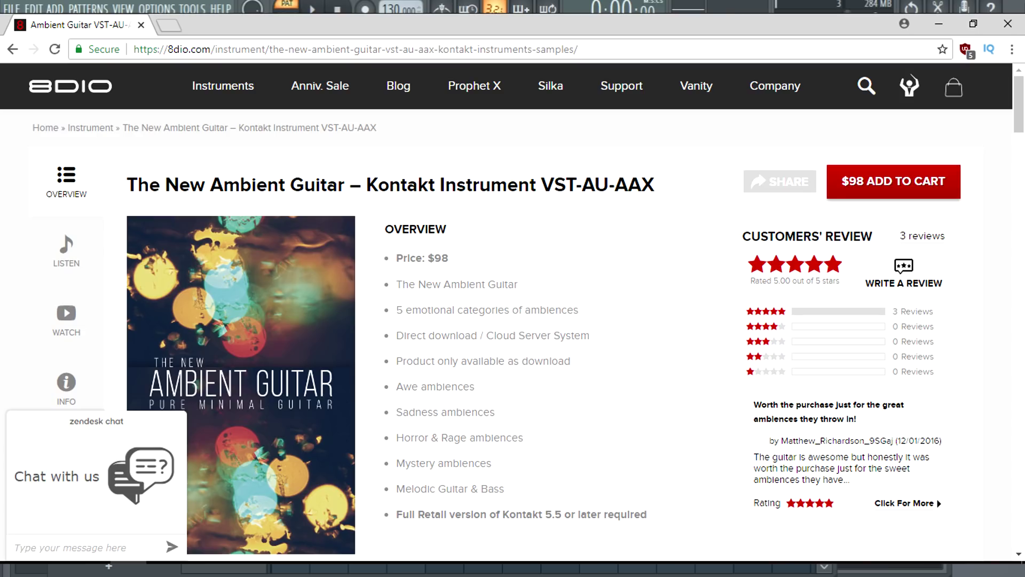
key(alt+Tab)
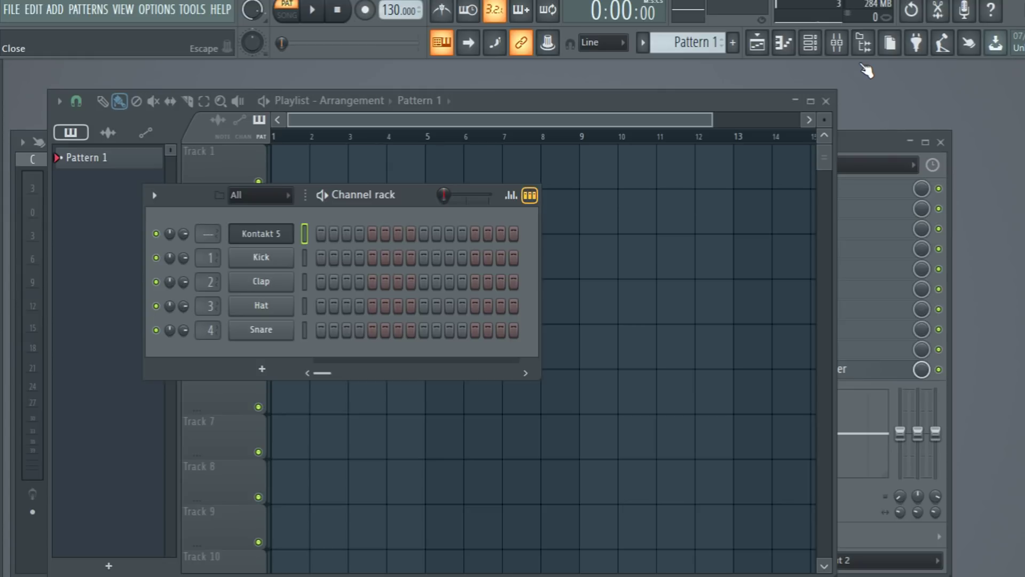
Open the Kontakt 5 channel's piano roll from its channel options menu.
drag(397, 196, 432, 200)
right_click(300, 231)
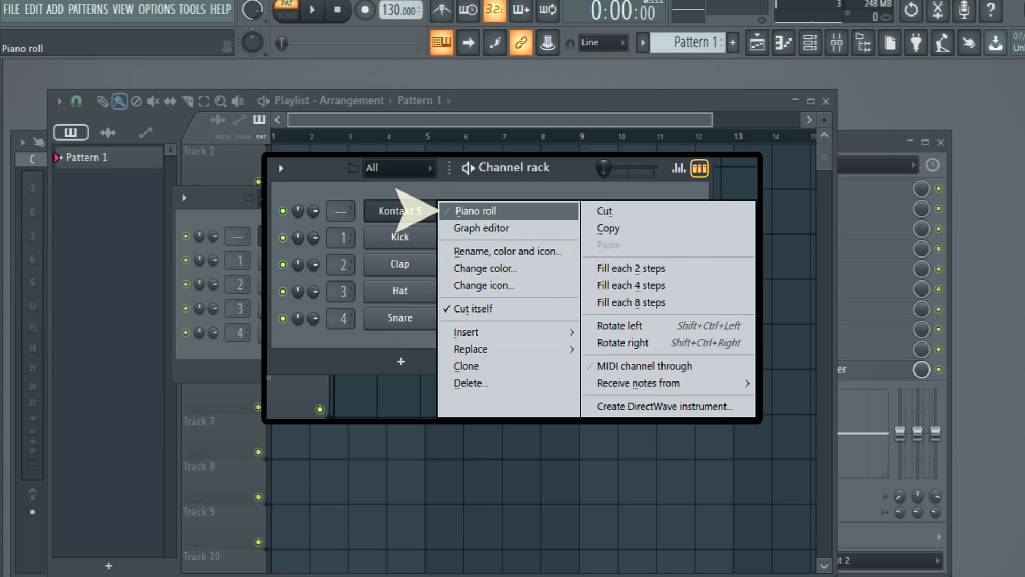
click(359, 235)
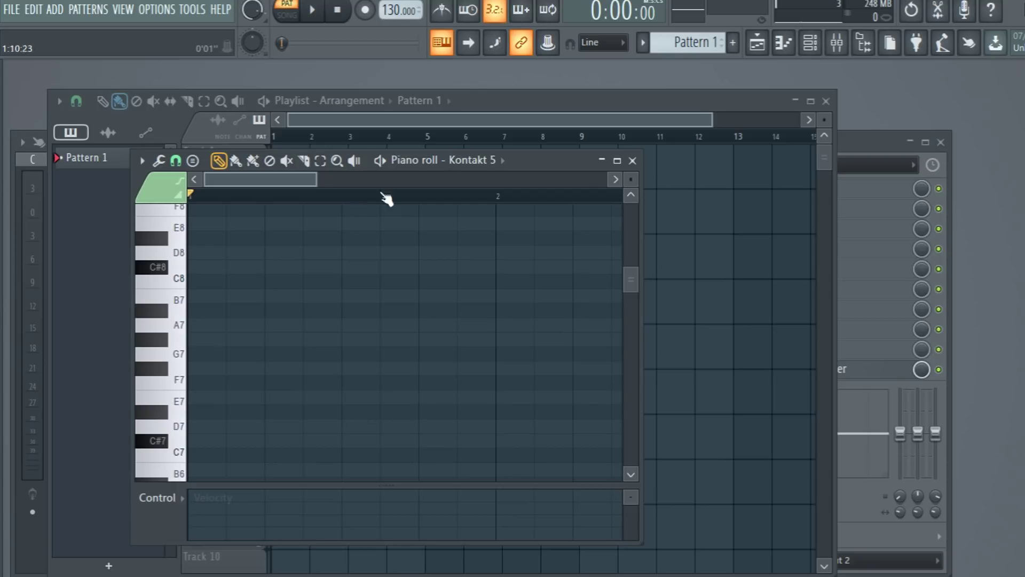
Maximize the Piano roll - Kontakt 5 window to fill the workspace.
click(617, 160)
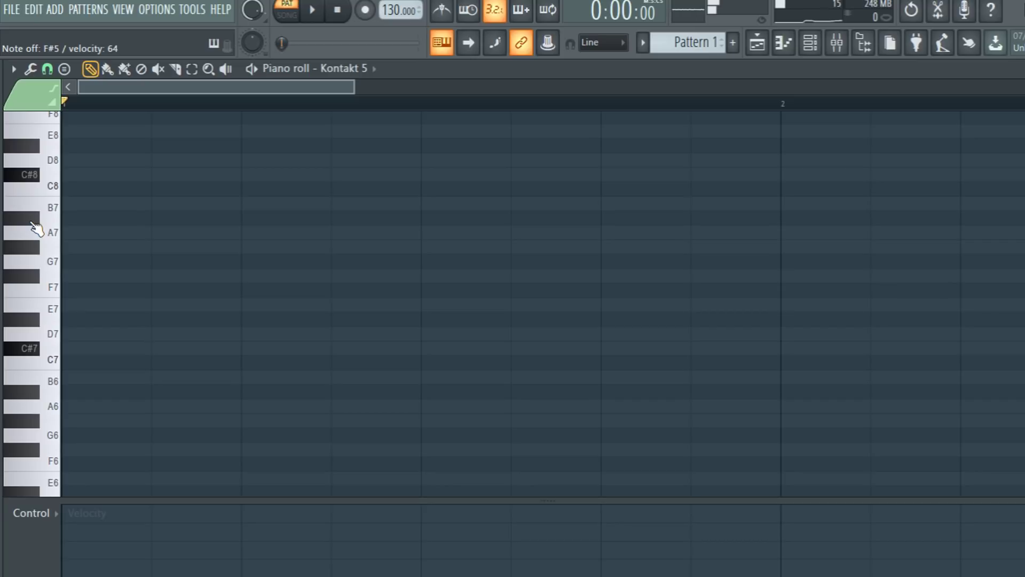
scroll(143, 281, down, 7)
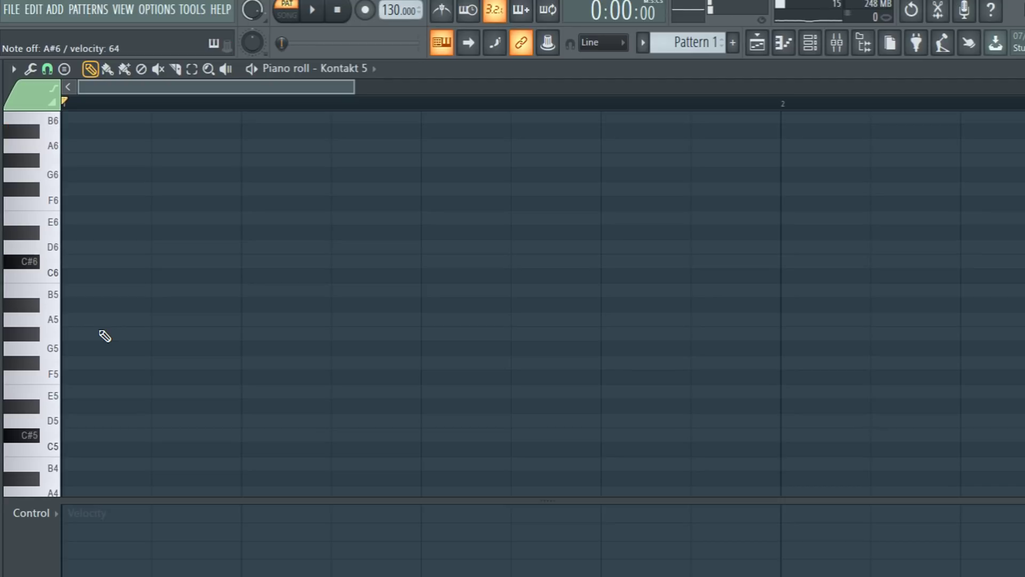
Draw a rising F#5, C#6, A#6 note figure at the start of bar 1.
scroll(121, 313, up, 2)
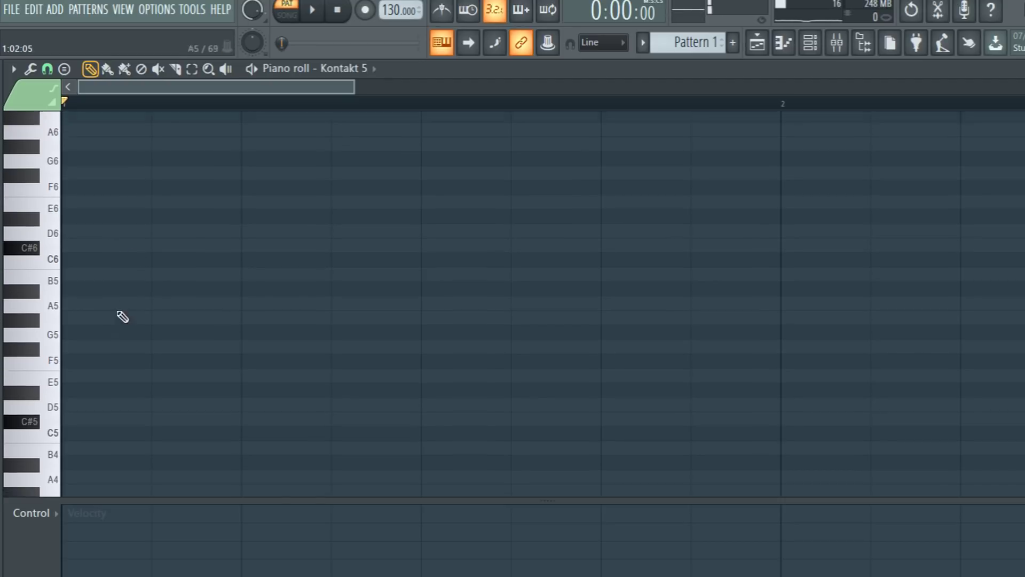
scroll(105, 379, up, 2)
click(67, 406)
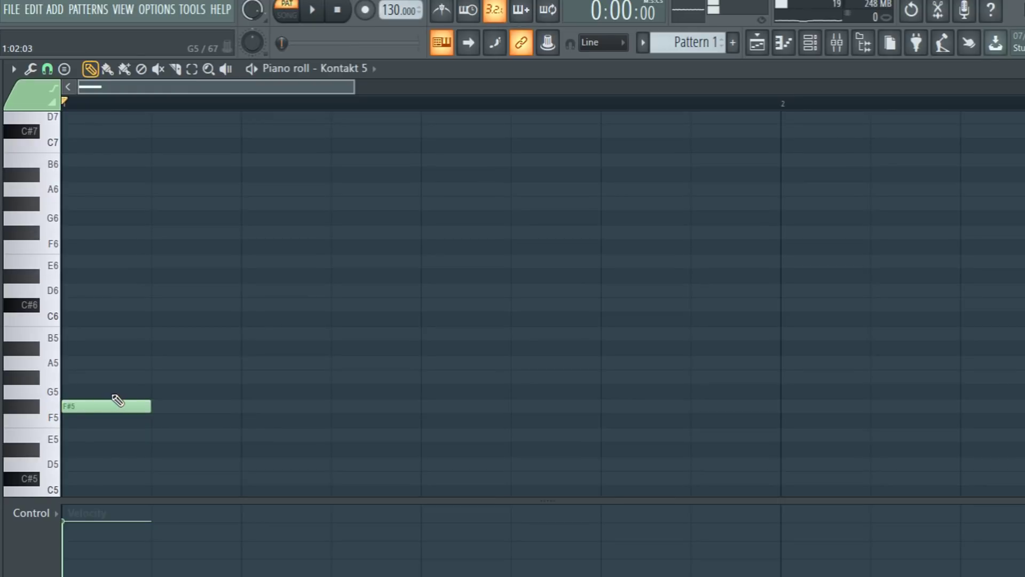
click(149, 306)
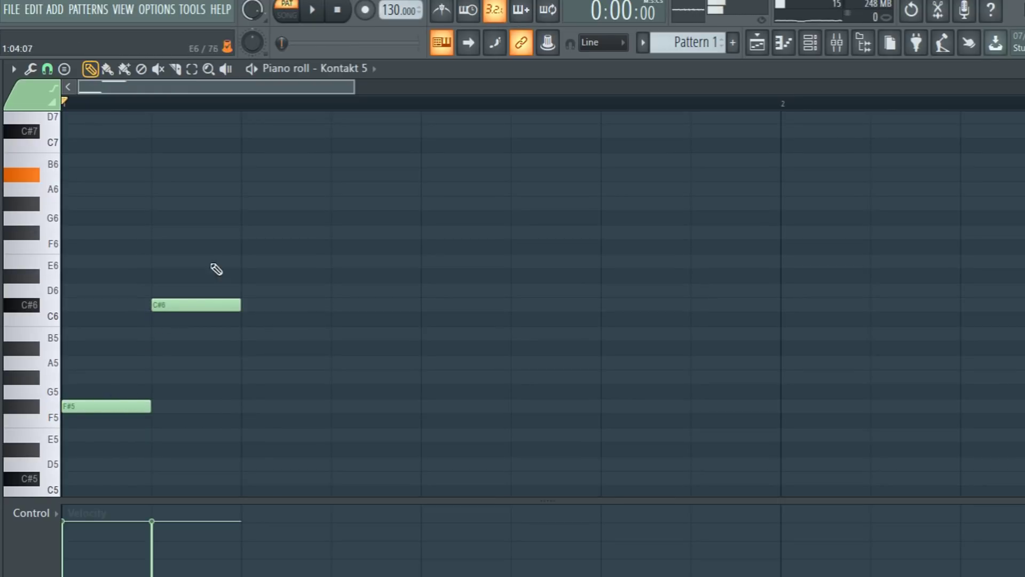
click(243, 175)
Duplicate the three-note figure so a copy starts at step 5.
drag(354, 88, 539, 87)
drag(361, 415, 64, 160)
drag(80, 408, 303, 401)
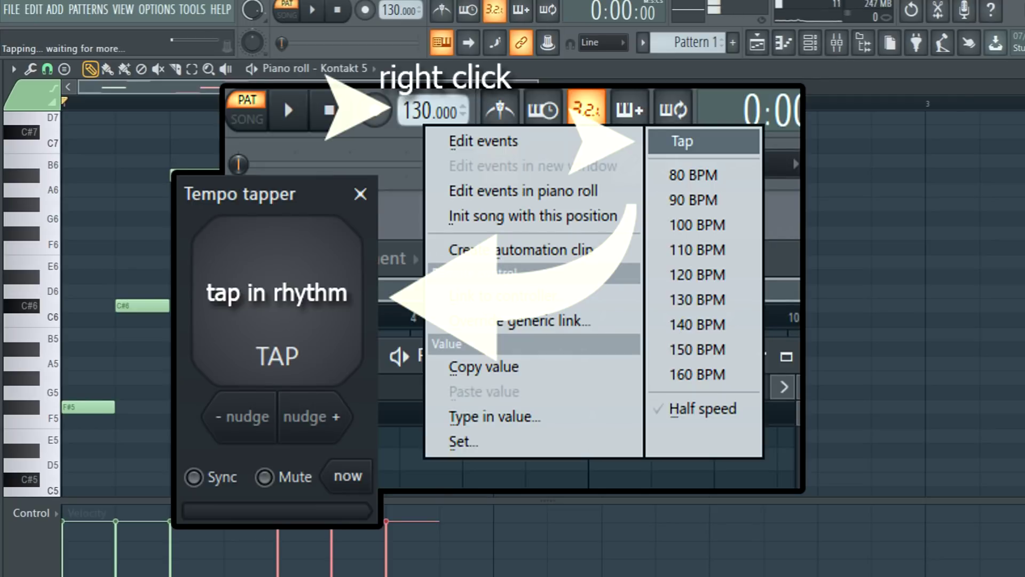
Tap the tempo to 165 BPM, audition the pattern, then delete the duplicate notes.
key(space)
key(space)
key(space)
key(space)
key(space)
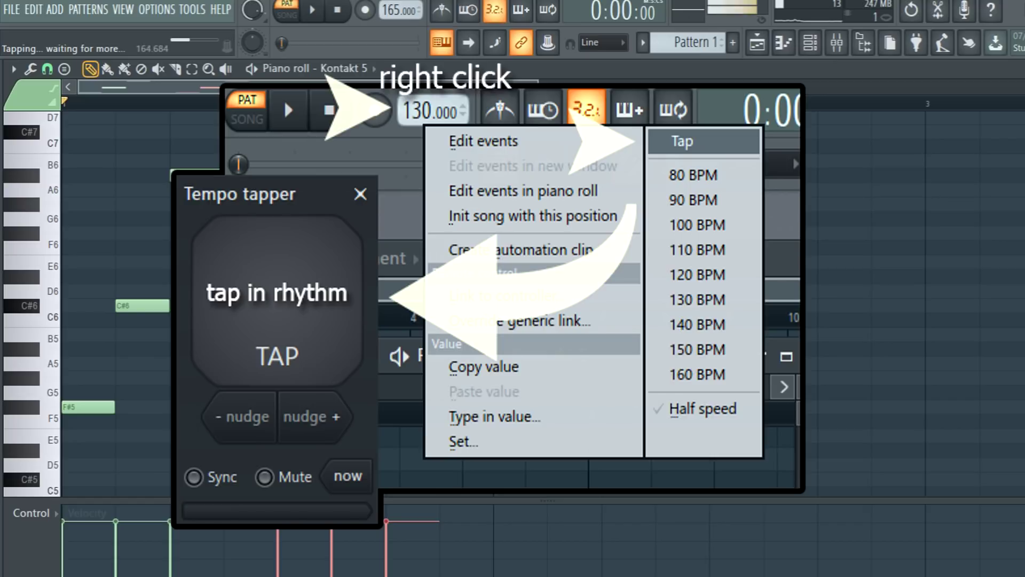
key(space)
key(space)
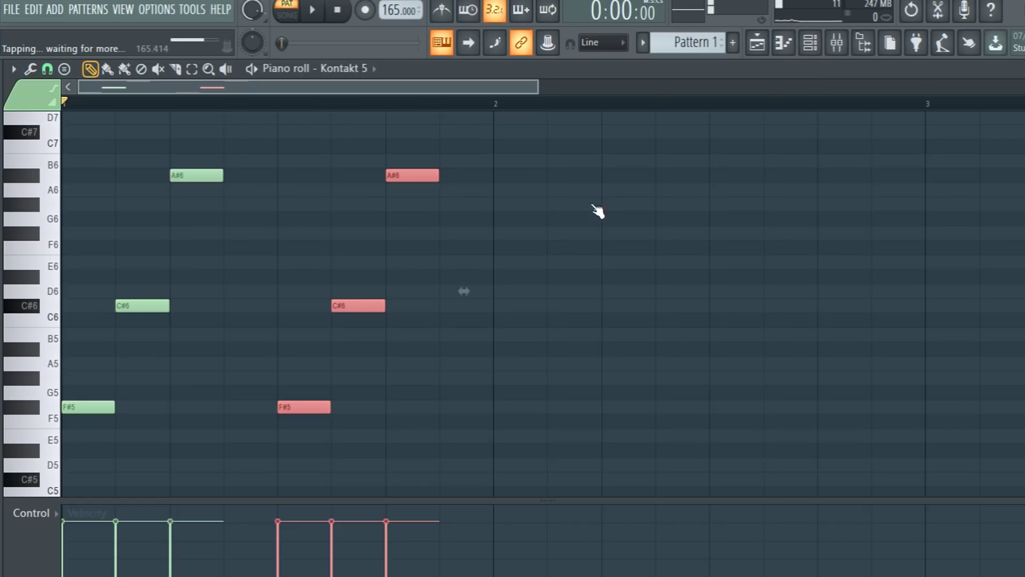
click(313, 10)
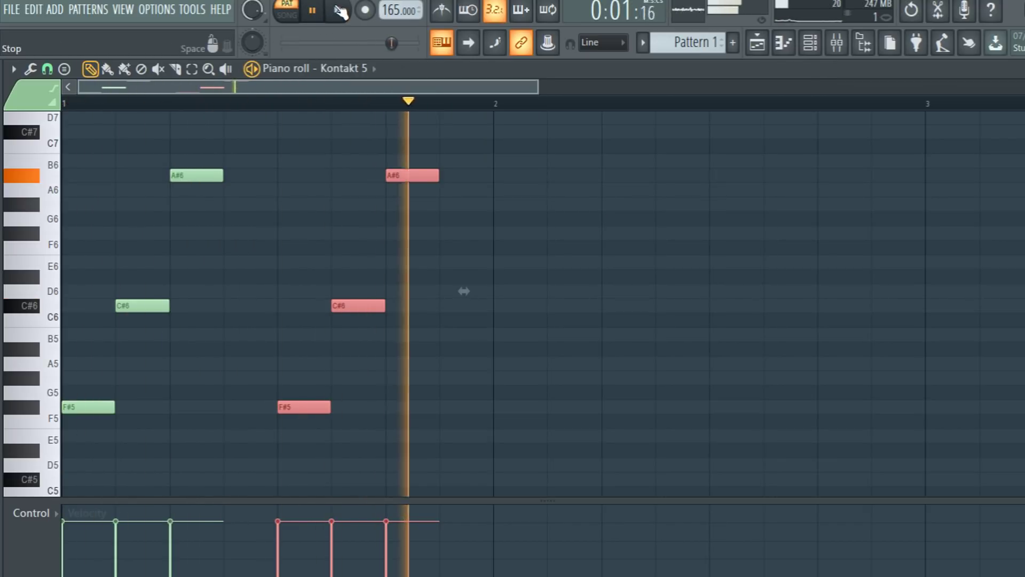
click(339, 11)
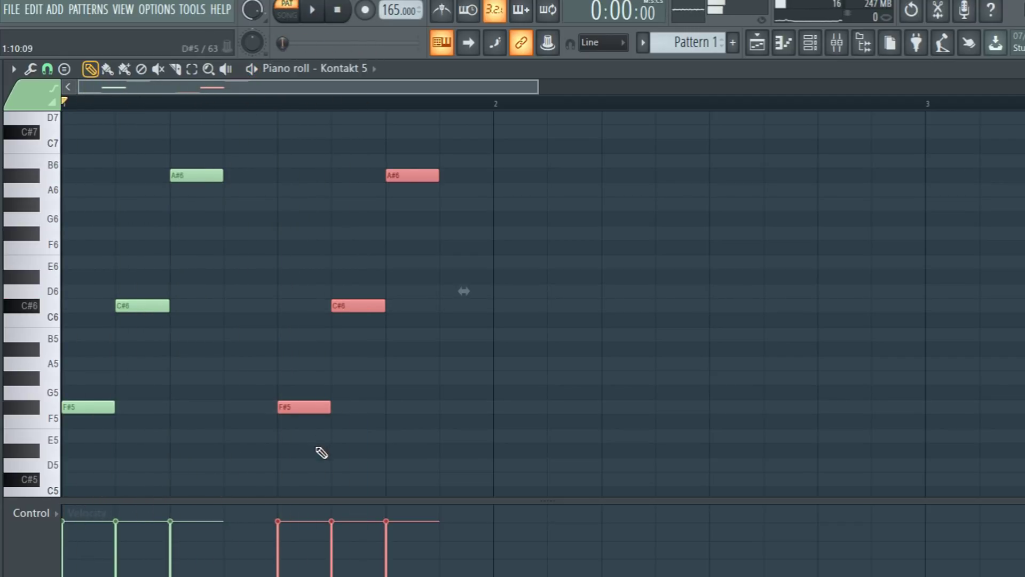
key(Delete)
scroll(326, 452, up, 1)
Move the C#6 and A#6 notes later in bar 1 and play the reworked figure.
drag(156, 304, 190, 309)
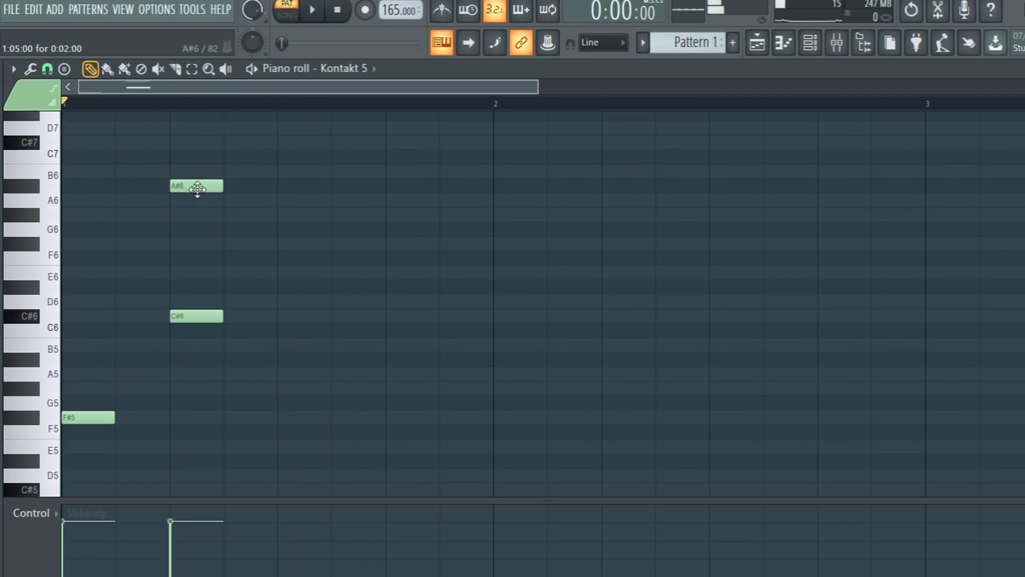
drag(197, 189, 304, 187)
click(312, 10)
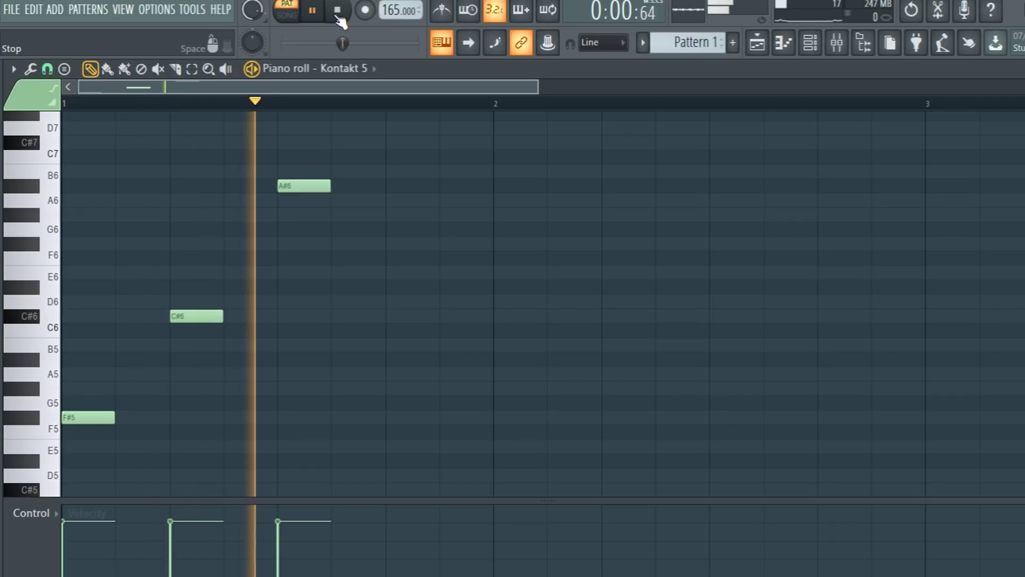
click(337, 11)
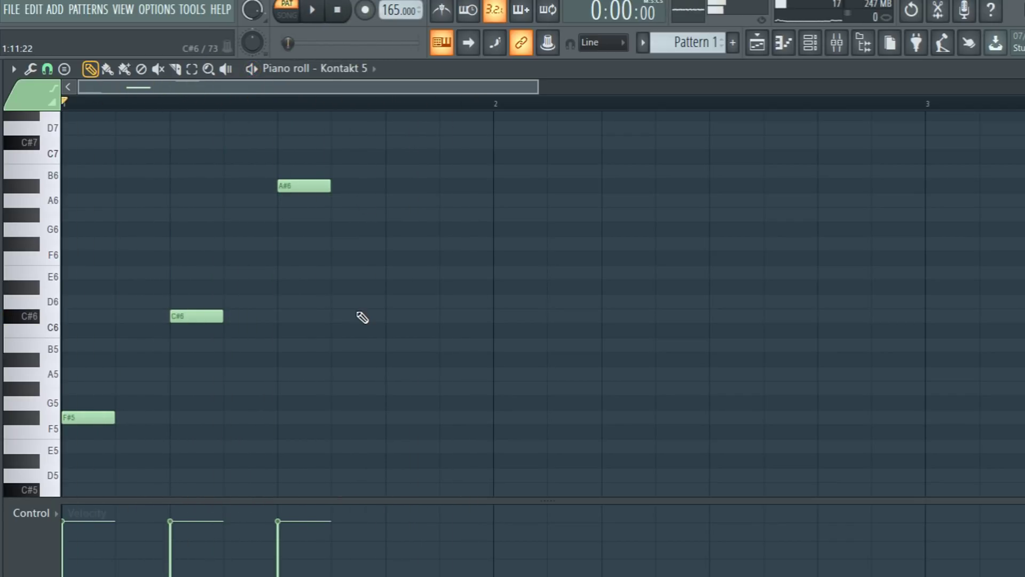
Copy the three-note figure one bar later into bar 2.
scroll(362, 317, down, 3)
key(ctrl+a)
scroll(103, 415, up, 1)
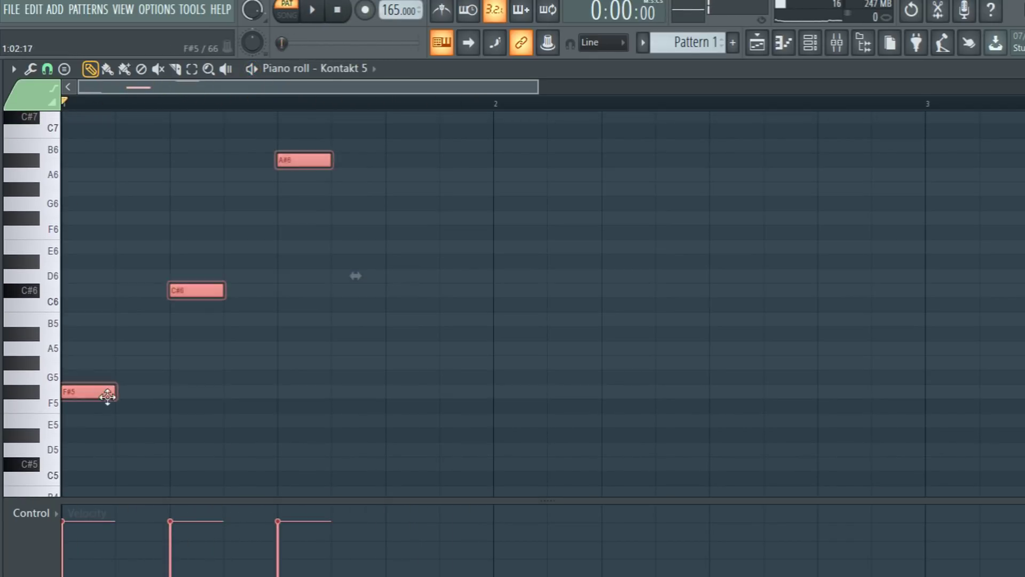
drag(107, 396, 540, 393)
Copy the six bar 1–2 notes two bars later to fill bars 3 and 4.
scroll(579, 385, down, 3)
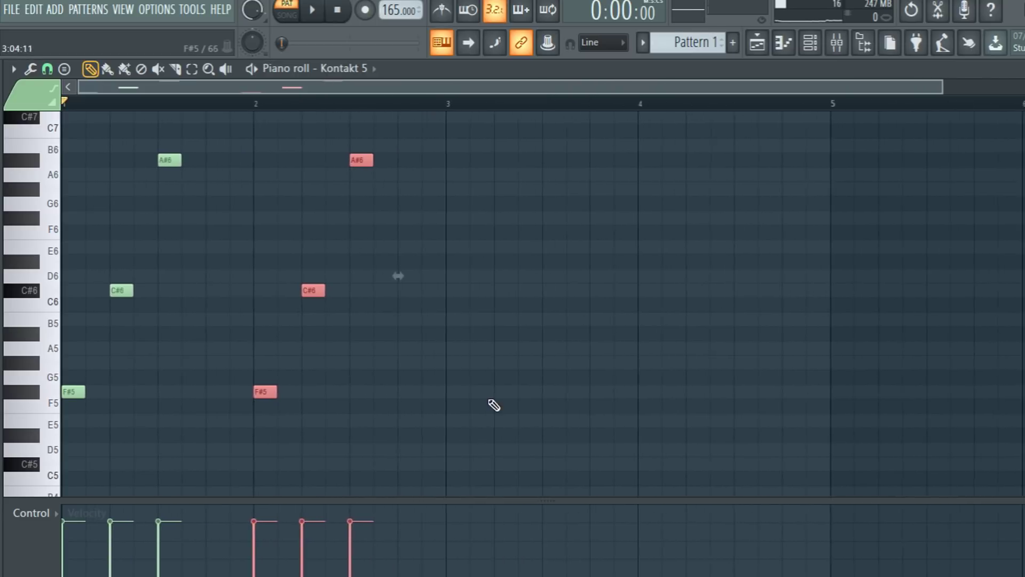
scroll(487, 408, down, 1)
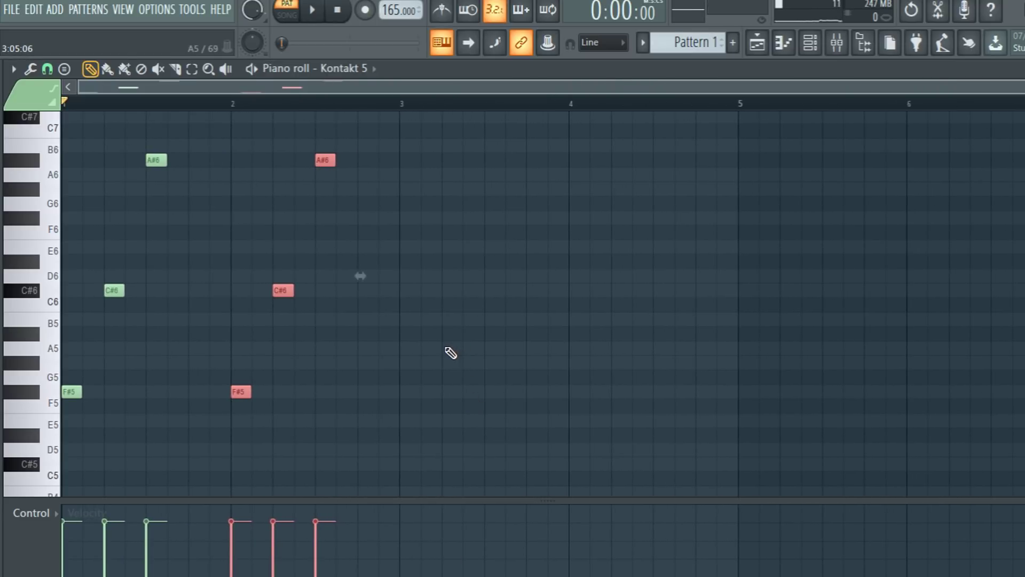
click(515, 331)
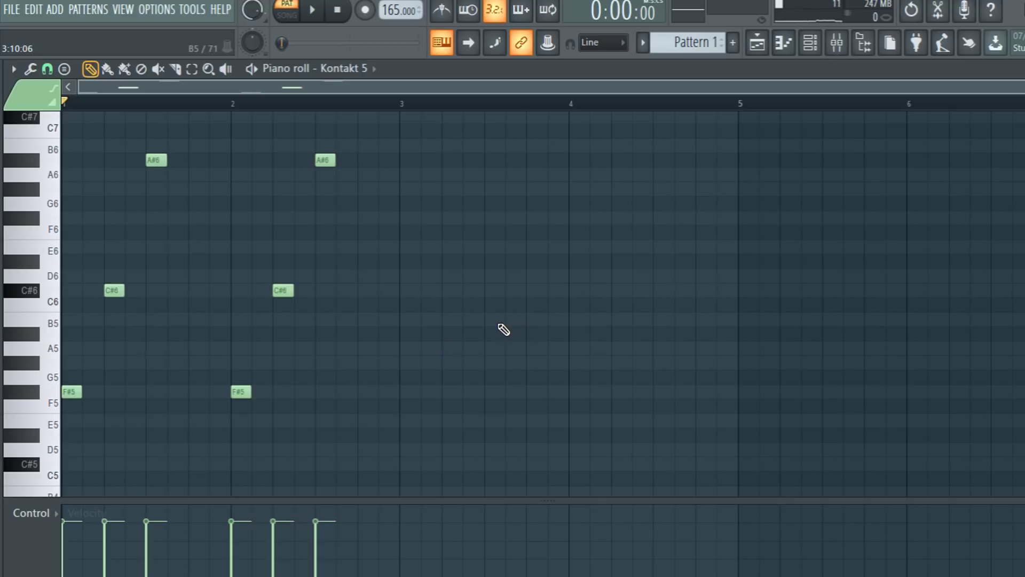
drag(458, 422, 214, 80)
scroll(199, 187, up, 3)
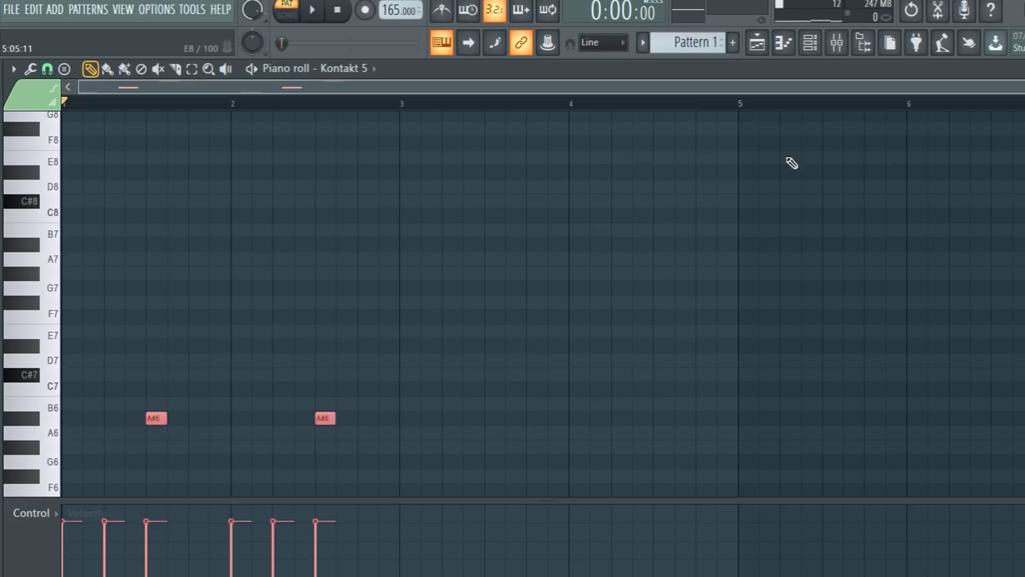
scroll(360, 283, down, 8)
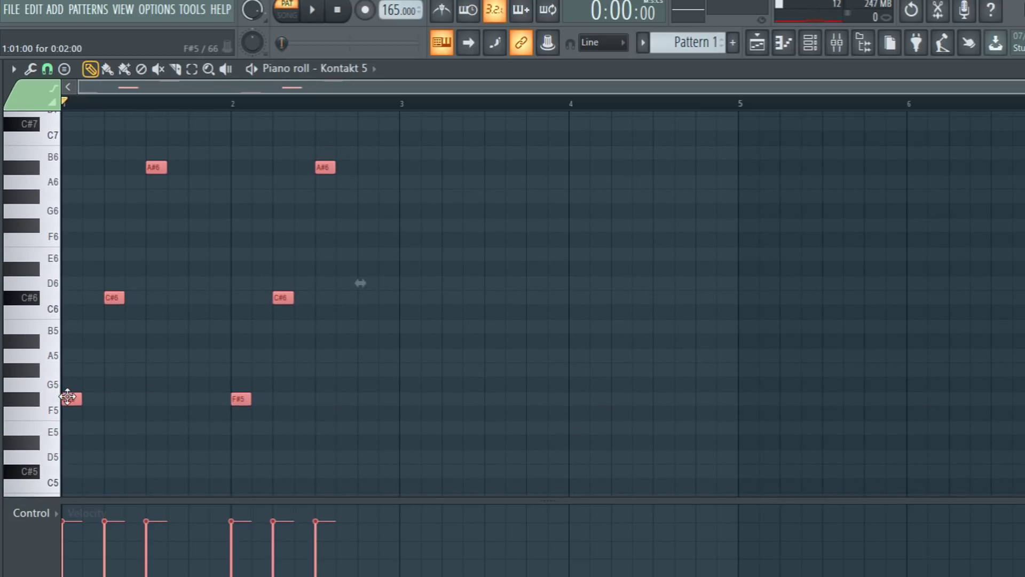
drag(68, 399, 410, 374)
click(411, 365)
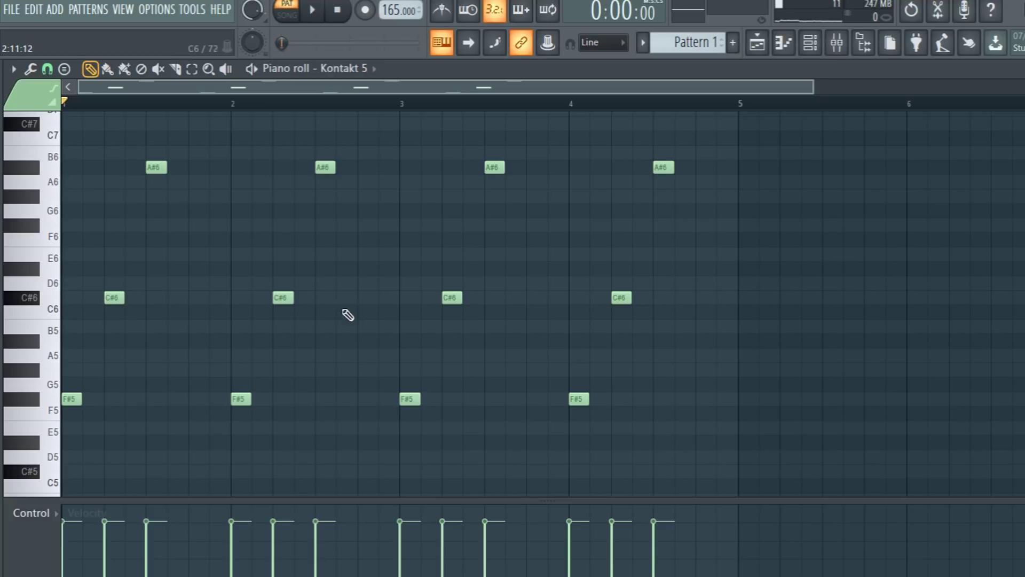
Select the F#5 notes that open bars 3 and 4.
drag(351, 347, 635, 452)
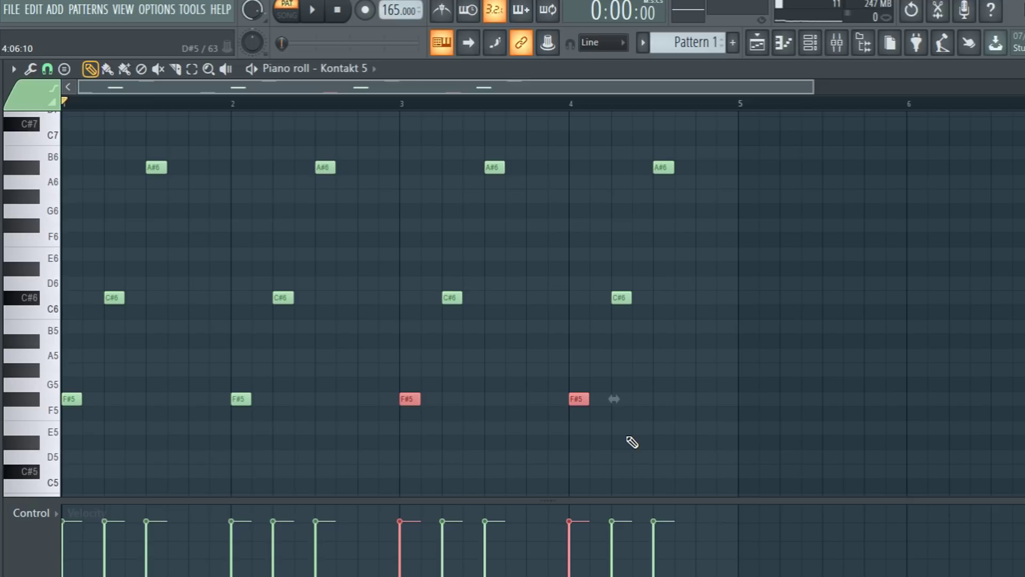
Shift bar 2's three notes one beat earlier and replay the melody.
click(313, 11)
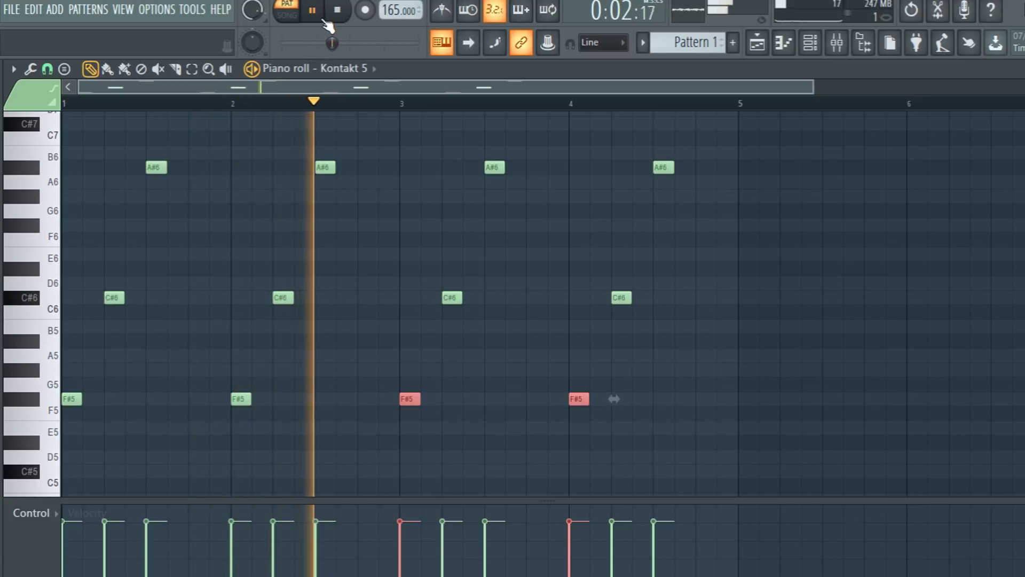
click(313, 10)
drag(363, 409, 194, 118)
scroll(209, 134, up, 1)
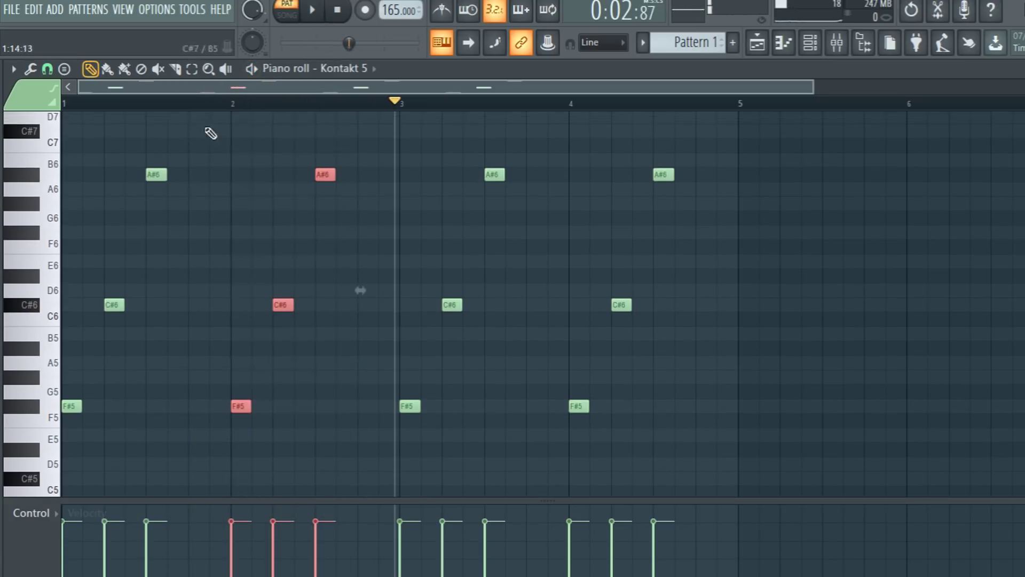
drag(240, 427, 198, 425)
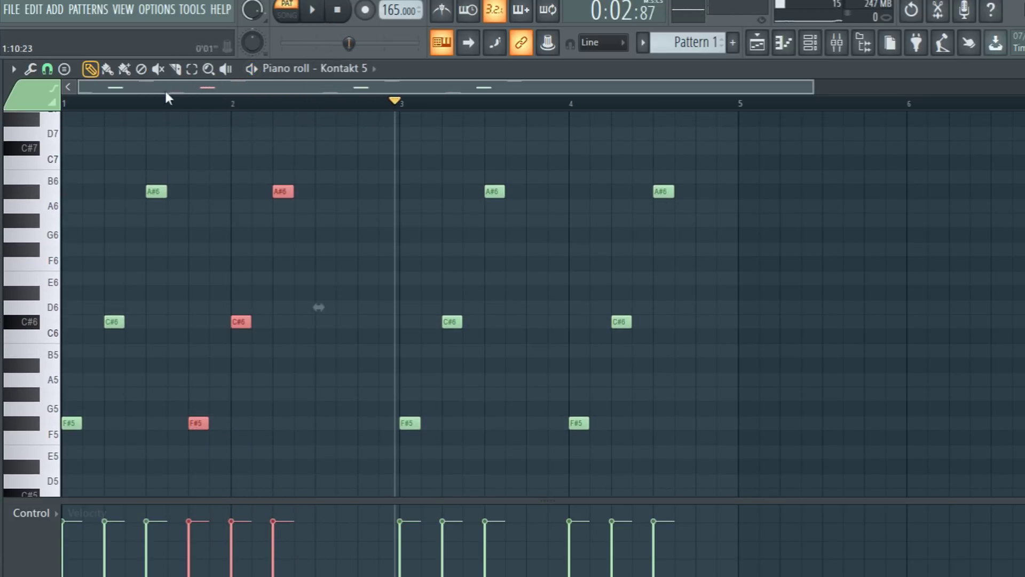
click(339, 11)
key(space)
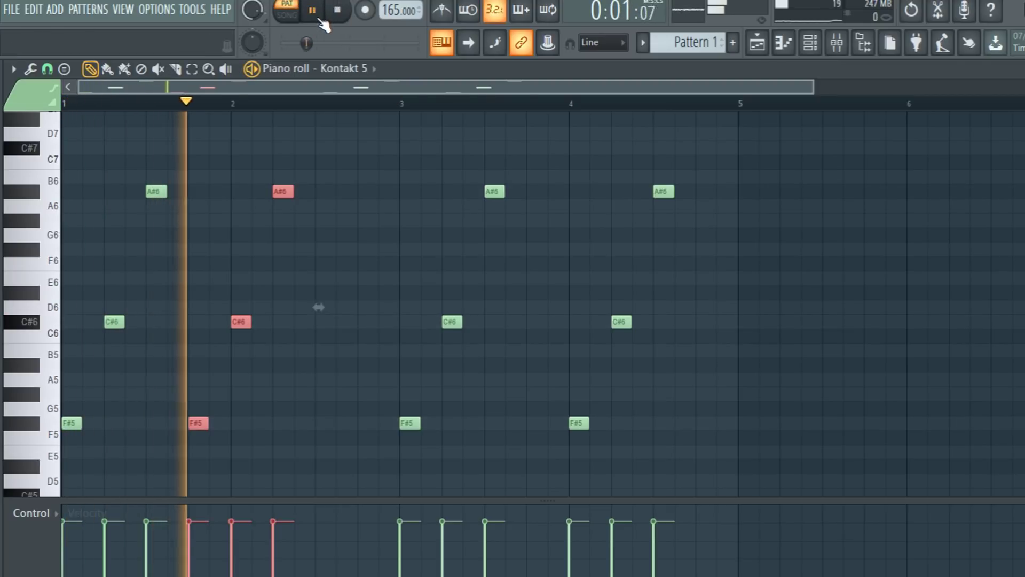
click(337, 11)
Nudge bar 4's notes one step earlier and redraw the F#5 late in bar 3.
drag(755, 470, 564, 155)
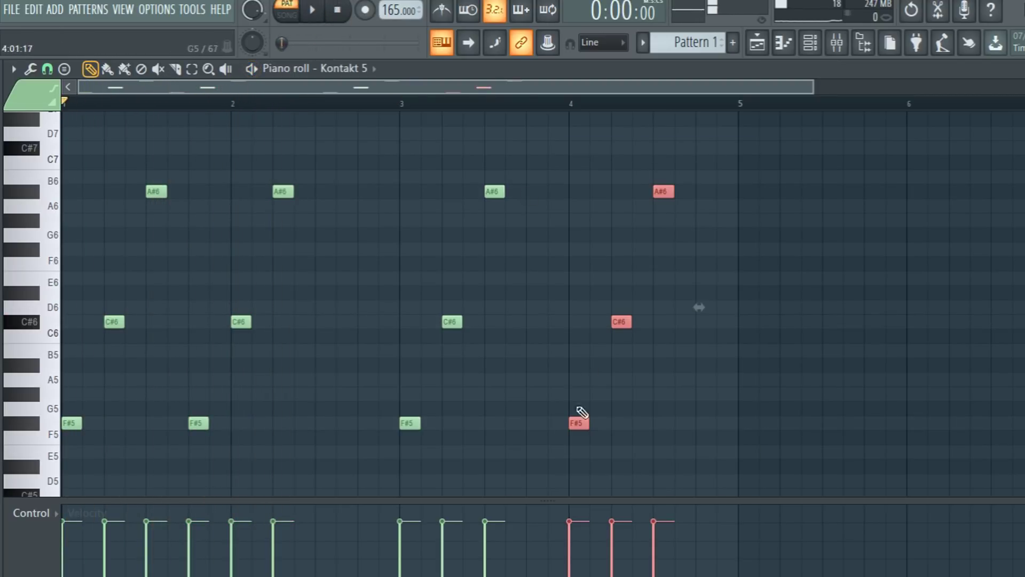
drag(570, 424, 535, 425)
click(623, 431)
right_click(535, 423)
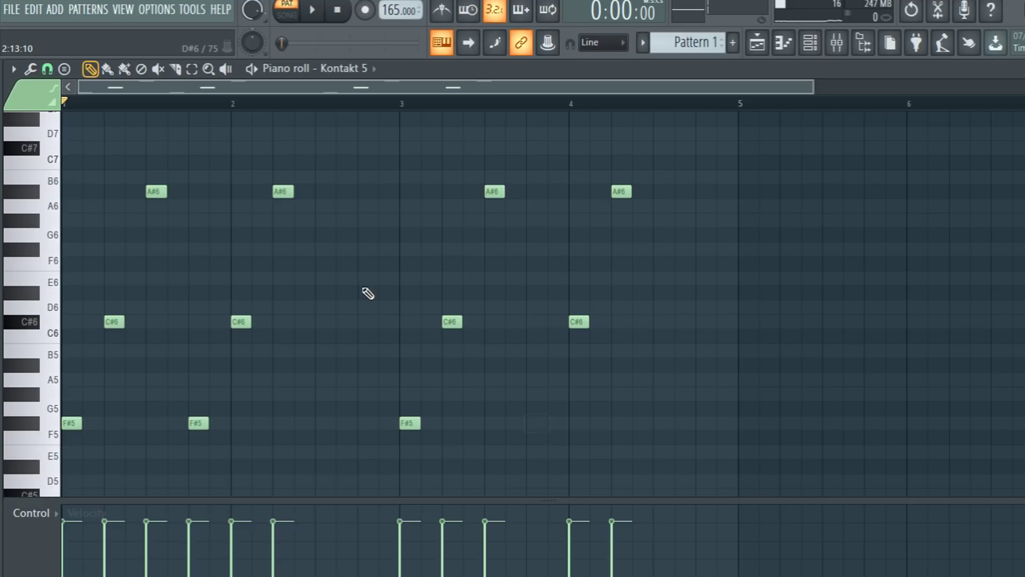
click(528, 425)
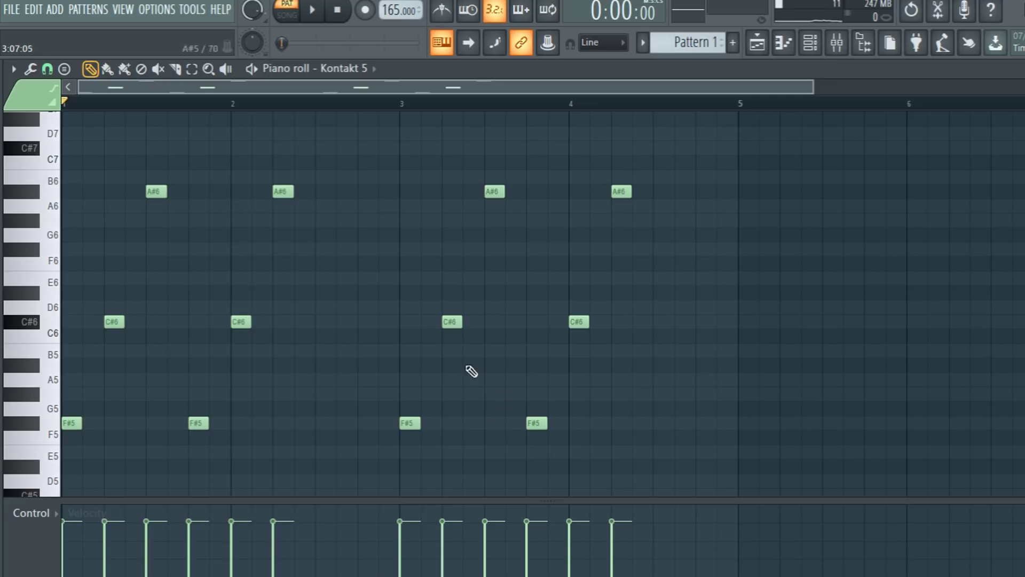
key(space)
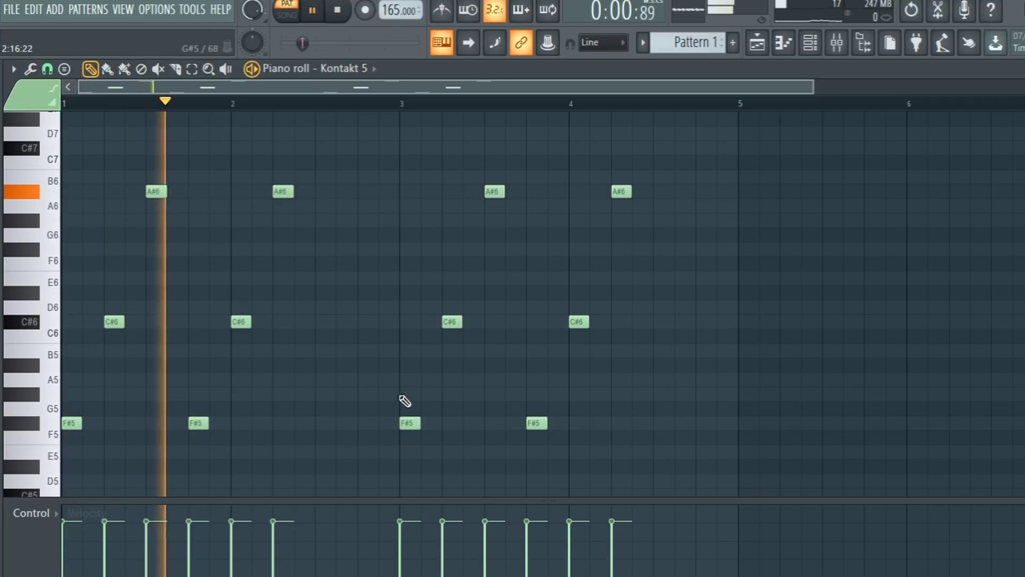
click(312, 10)
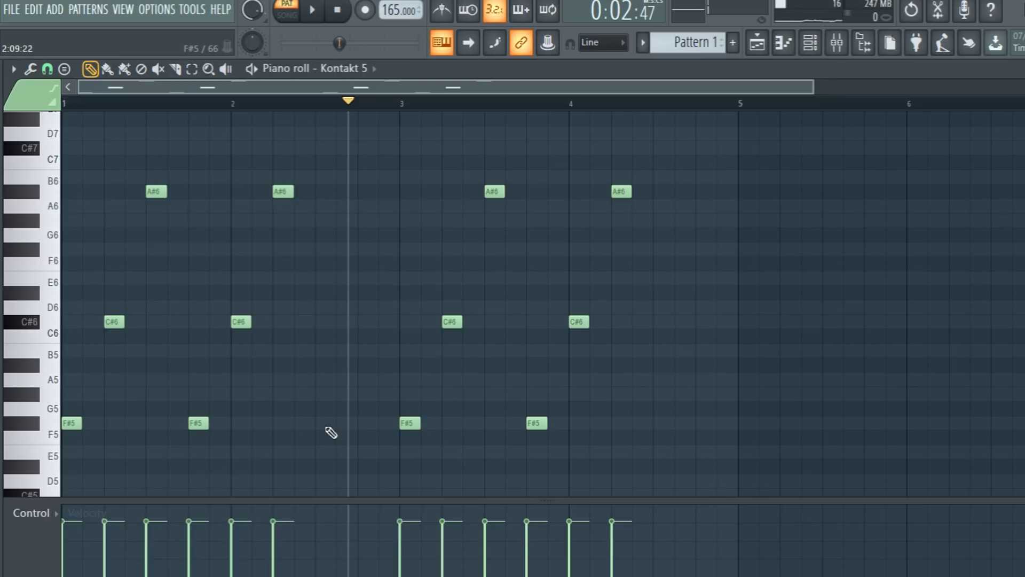
Transpose the two F#5 notes in bars 3–4 down to D#5 and play the result.
drag(384, 411, 630, 462)
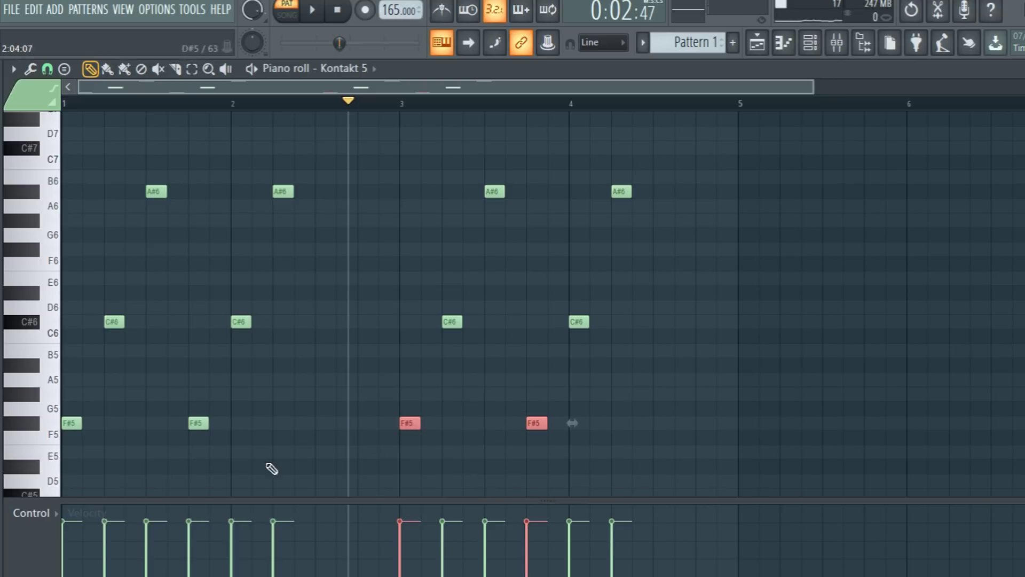
click(39, 426)
click(42, 453)
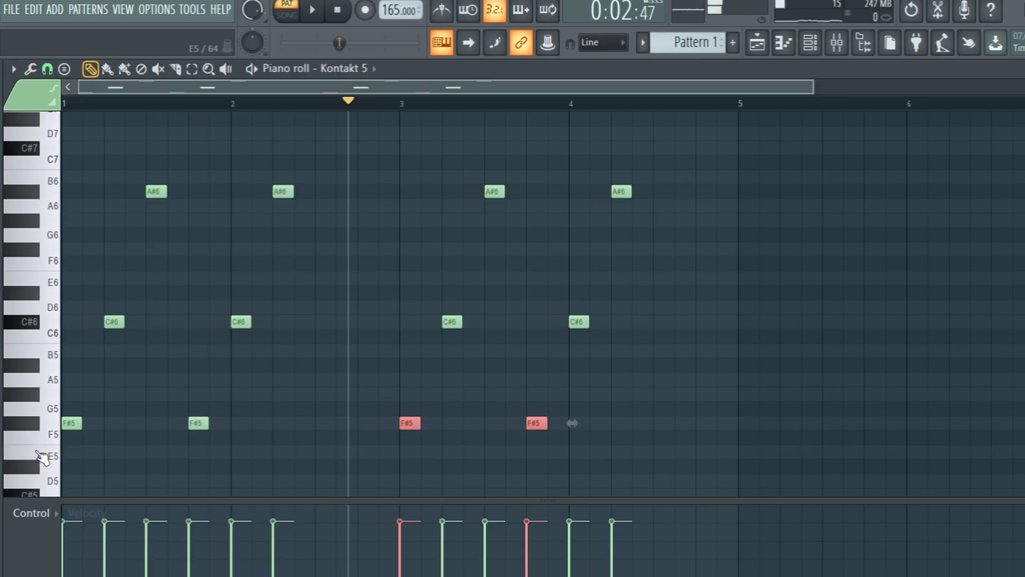
click(40, 453)
click(33, 468)
click(32, 470)
key(shift+Down)
key(shift+Down)
key(shift+Down)
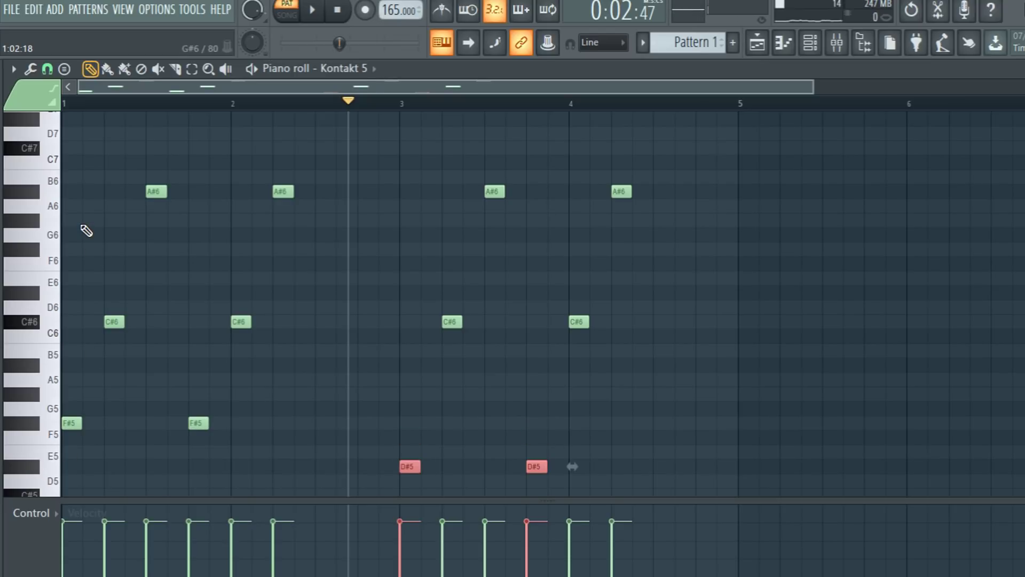
click(337, 10)
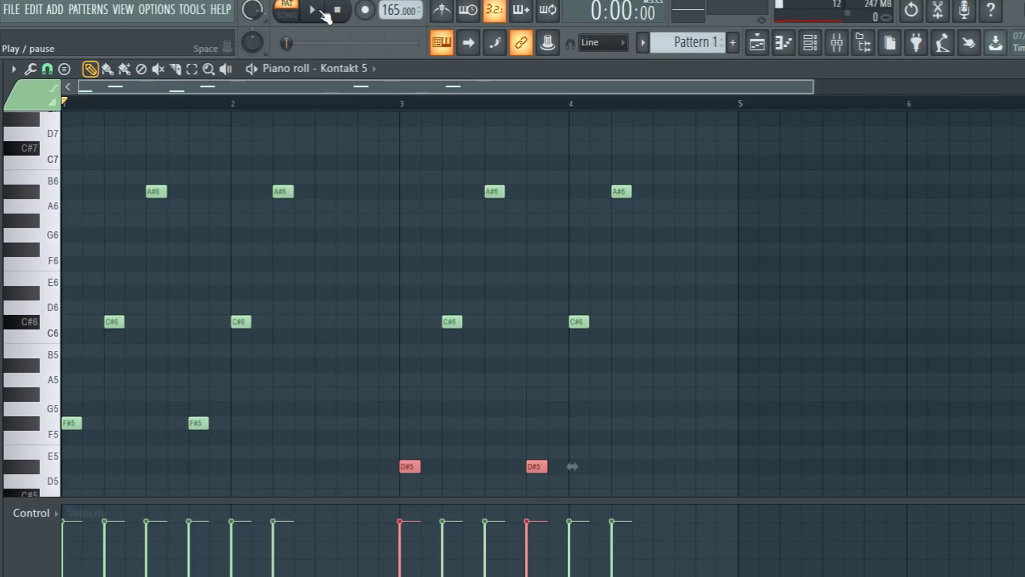
click(313, 11)
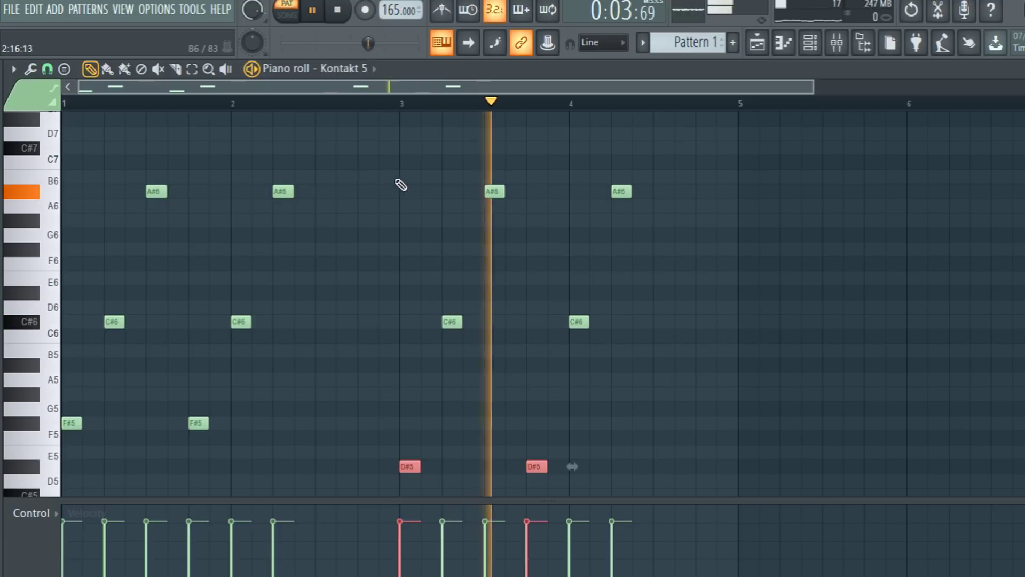
click(336, 9)
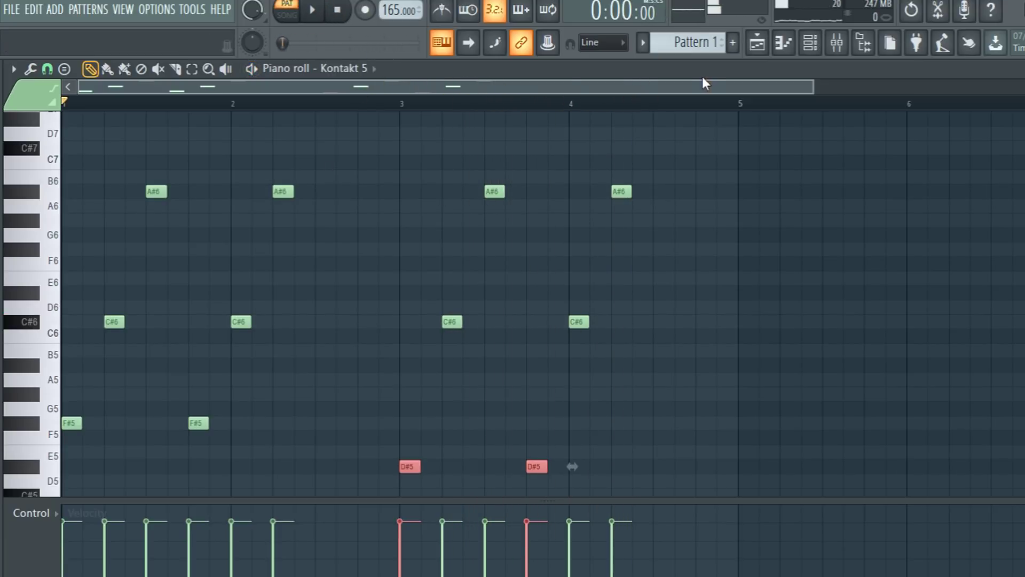
Copy the bar 1–2 notes into bars 5 and 6.
scroll(734, 240, down, 4)
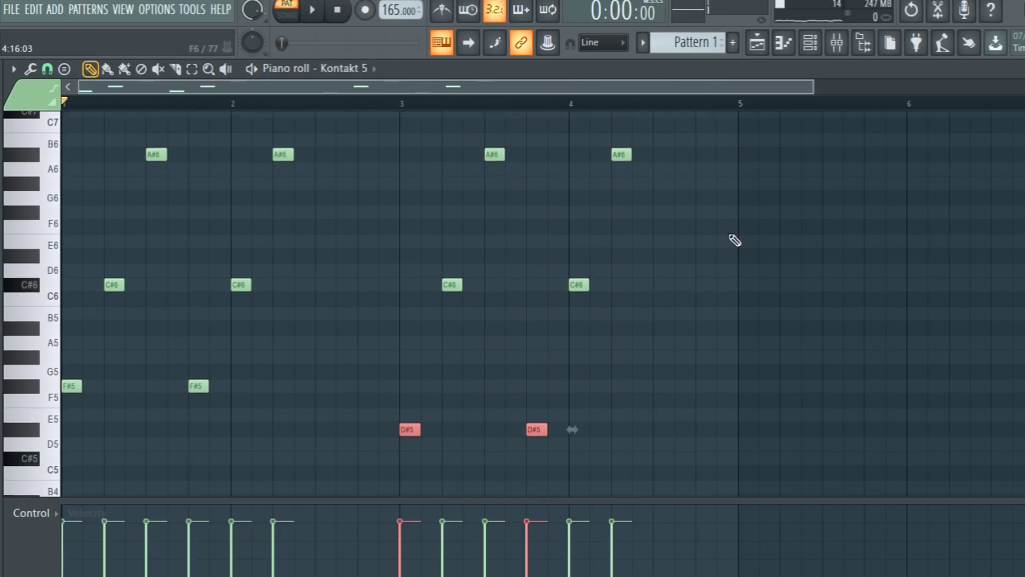
drag(63, 315, 70, 113)
scroll(133, 377, down, 3)
drag(72, 376, 751, 338)
scroll(753, 332, down, 5)
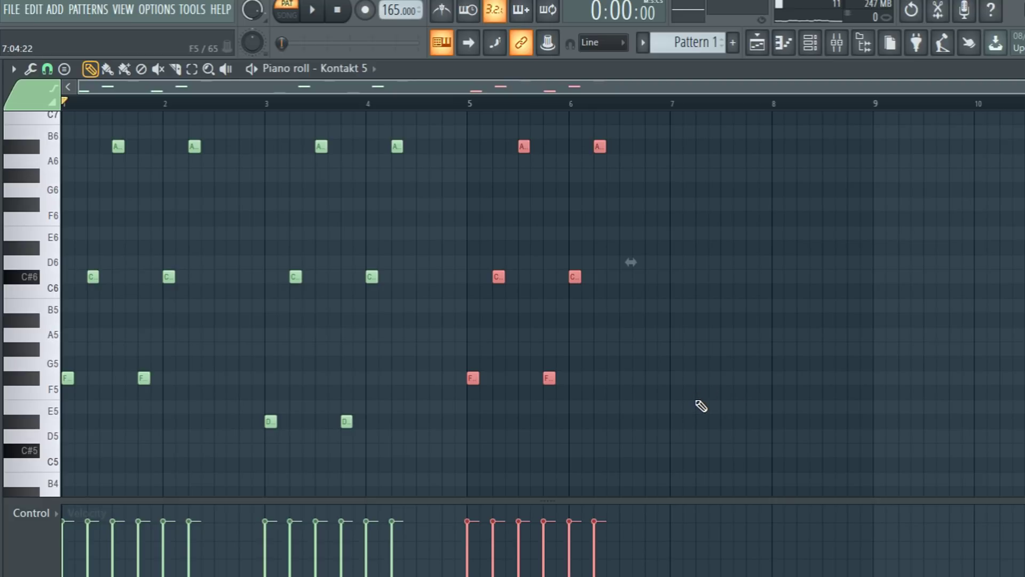
Duplicate the bars 5–6 phrase into bars 7–8 and play the eight-bar melody.
drag(442, 361, 584, 398)
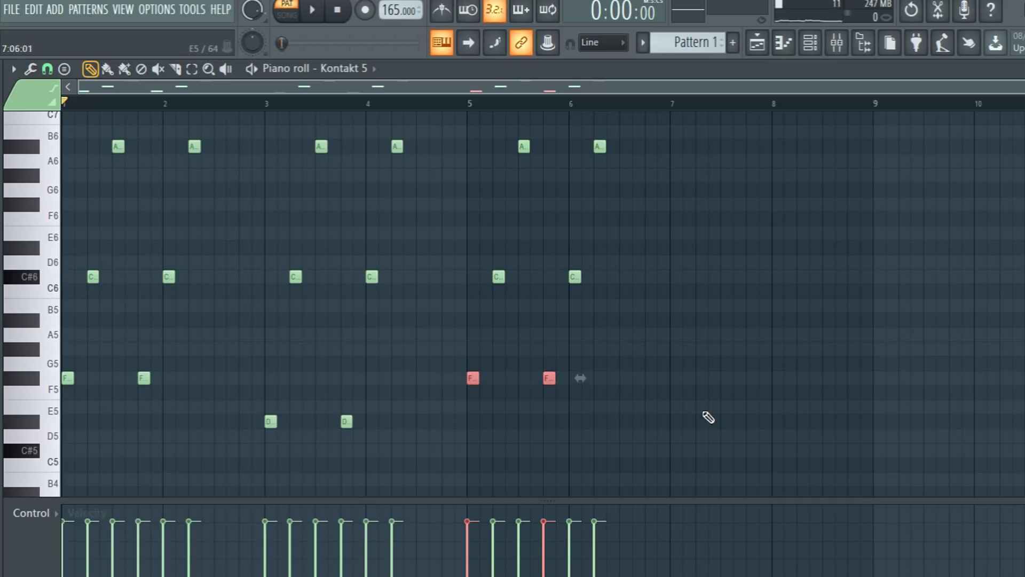
drag(707, 416, 451, 187)
drag(463, 111, 742, 429)
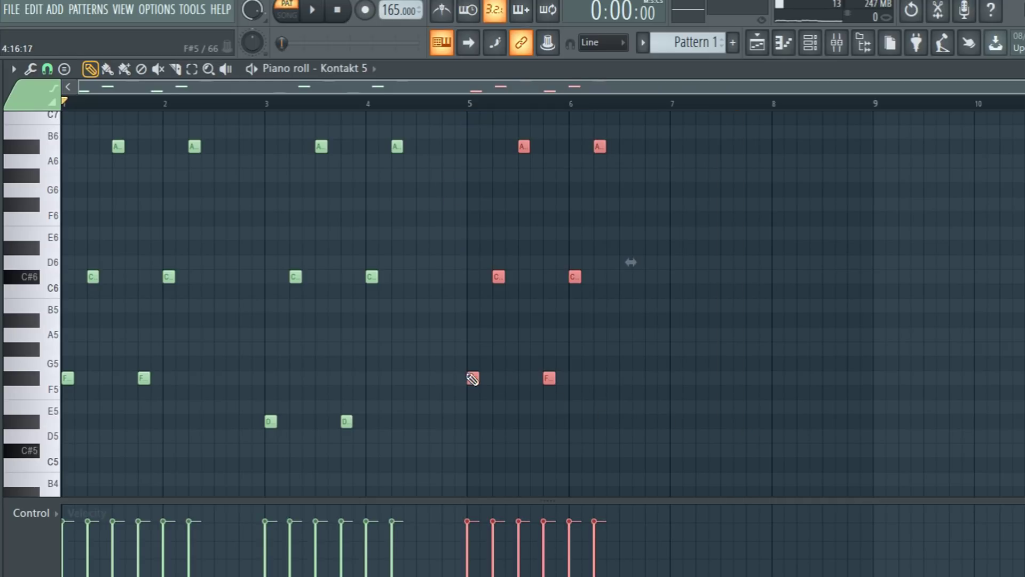
drag(473, 378, 678, 379)
drag(435, 439, 246, 395)
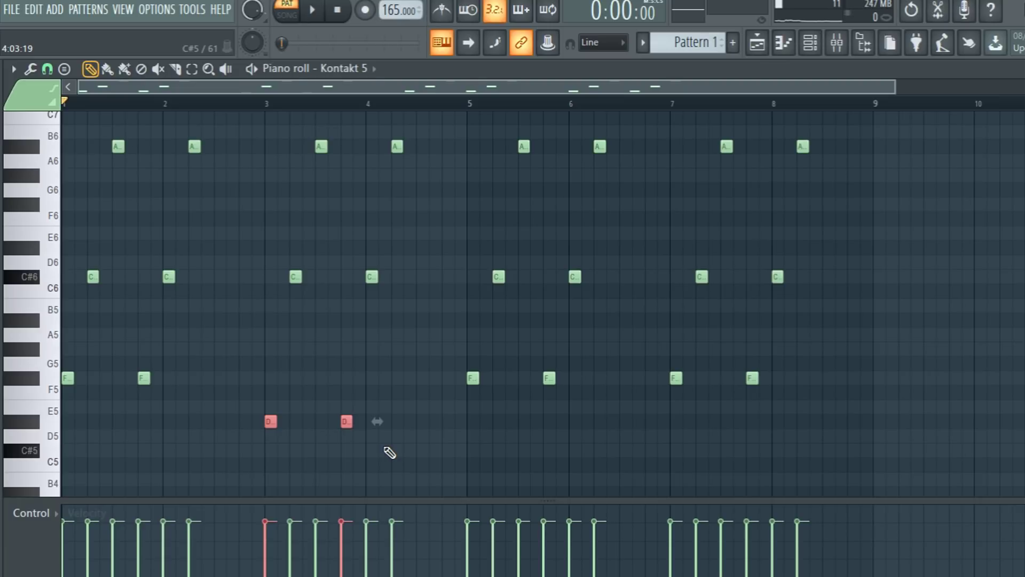
drag(657, 355, 748, 393)
click(315, 10)
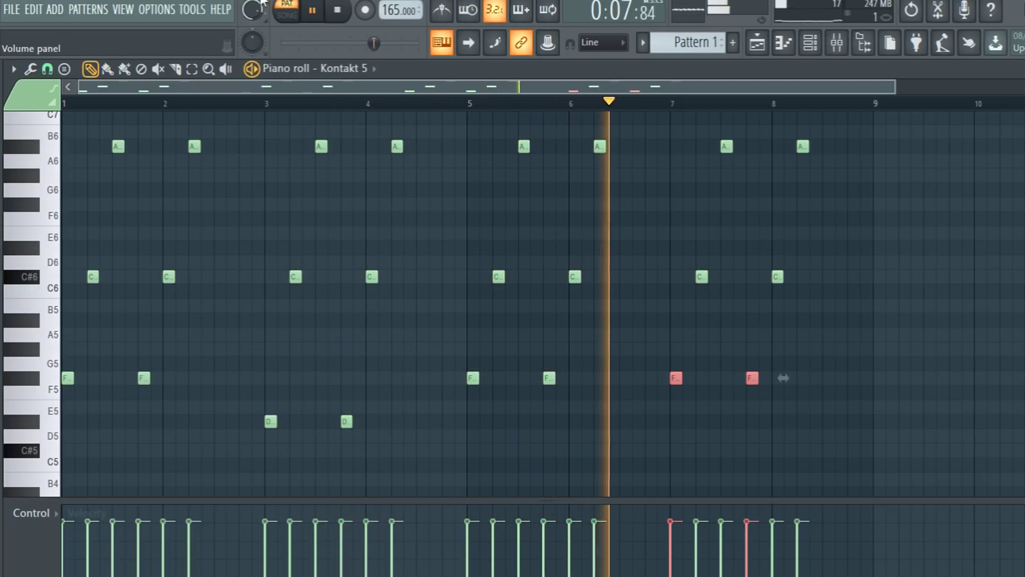
Lower the bar 7–8 low notes from F#5 to F5 and replay the pattern.
click(313, 9)
drag(630, 344, 761, 392)
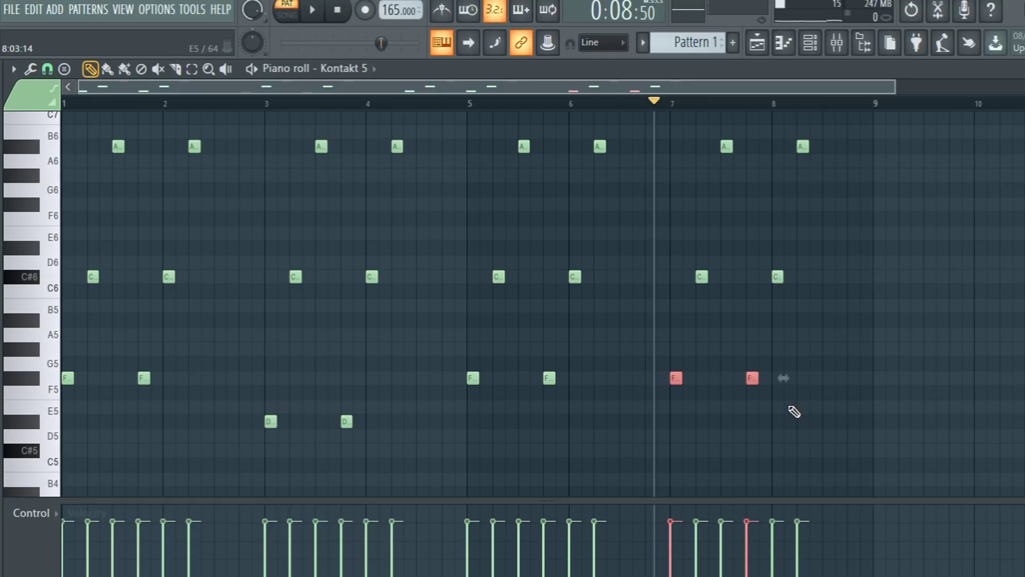
key(Down)
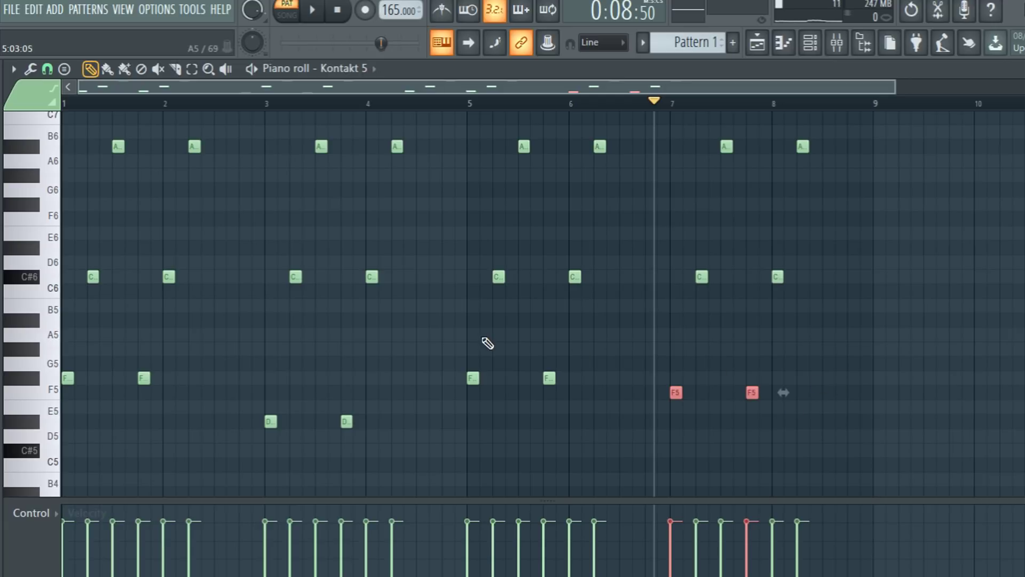
drag(466, 361, 918, 415)
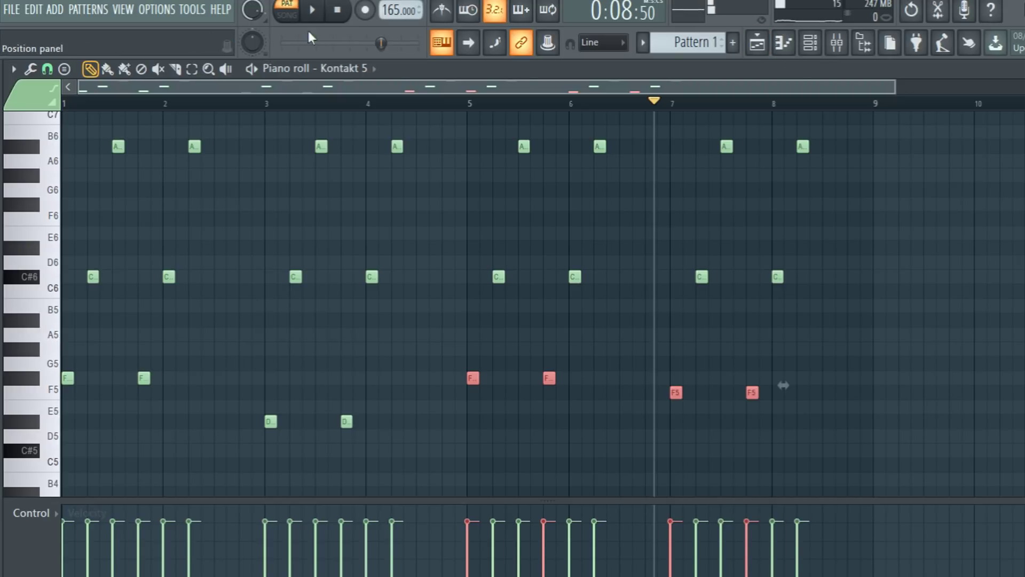
click(341, 14)
click(313, 10)
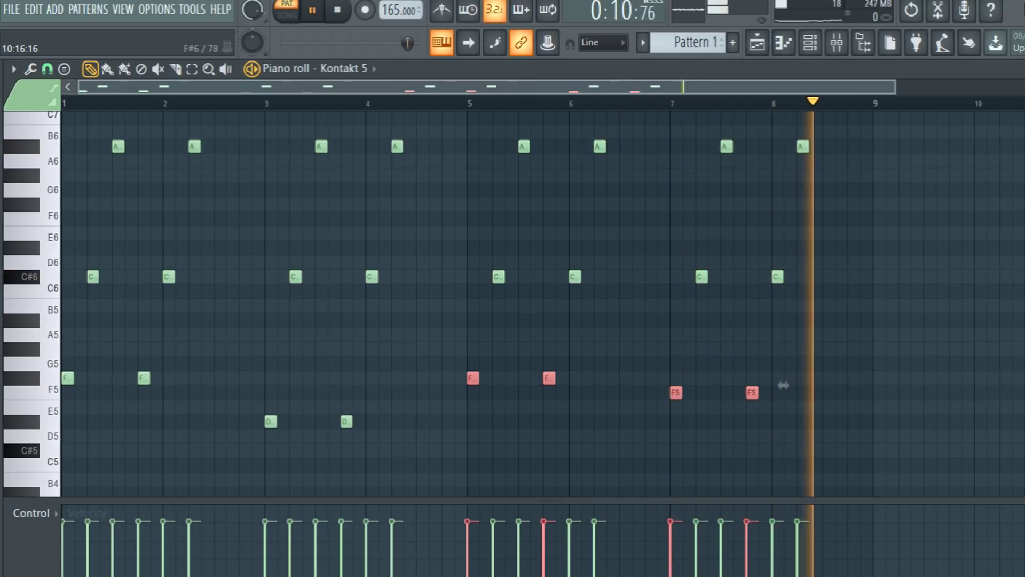
click(345, 12)
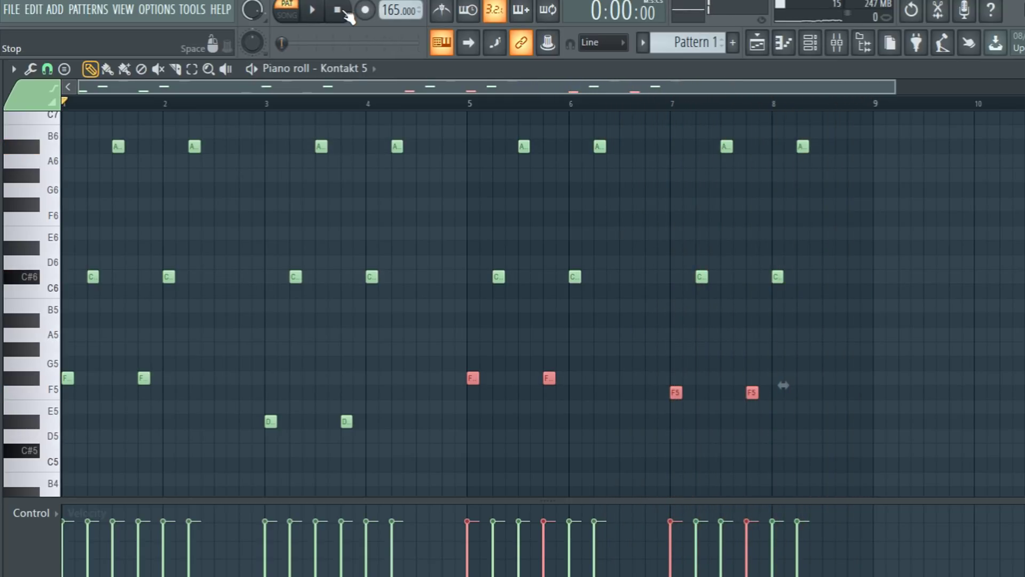
click(464, 341)
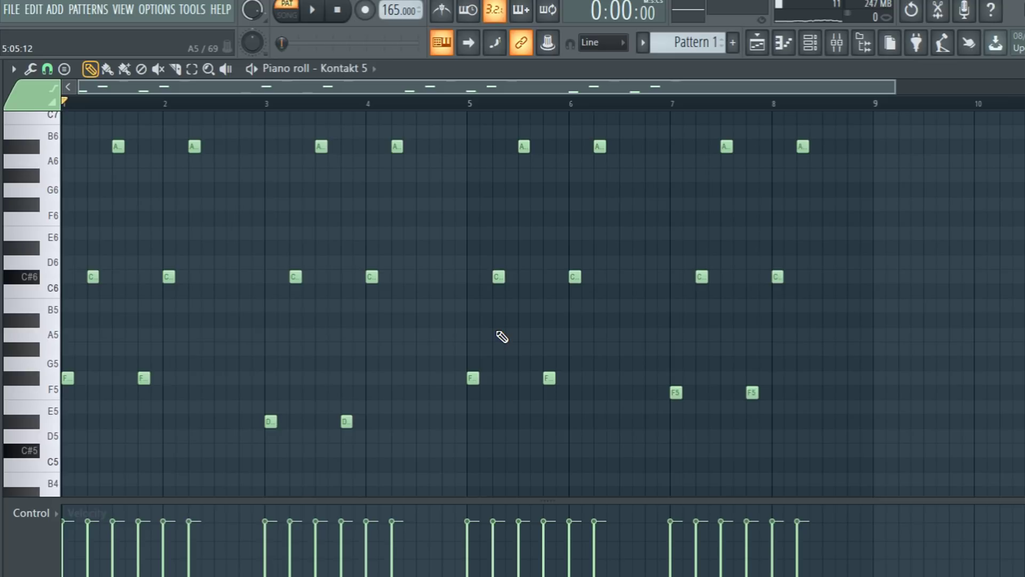
scroll(502, 336, down, 3)
scroll(201, 256, up, 2)
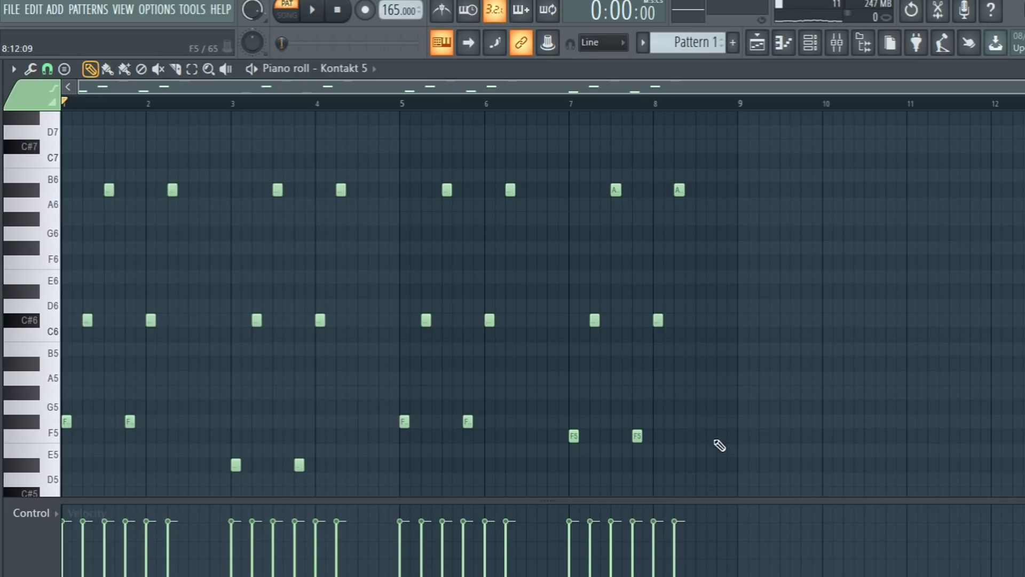
key(ctrl+a)
scroll(56, 363, up, 3)
scroll(56, 363, down, 4)
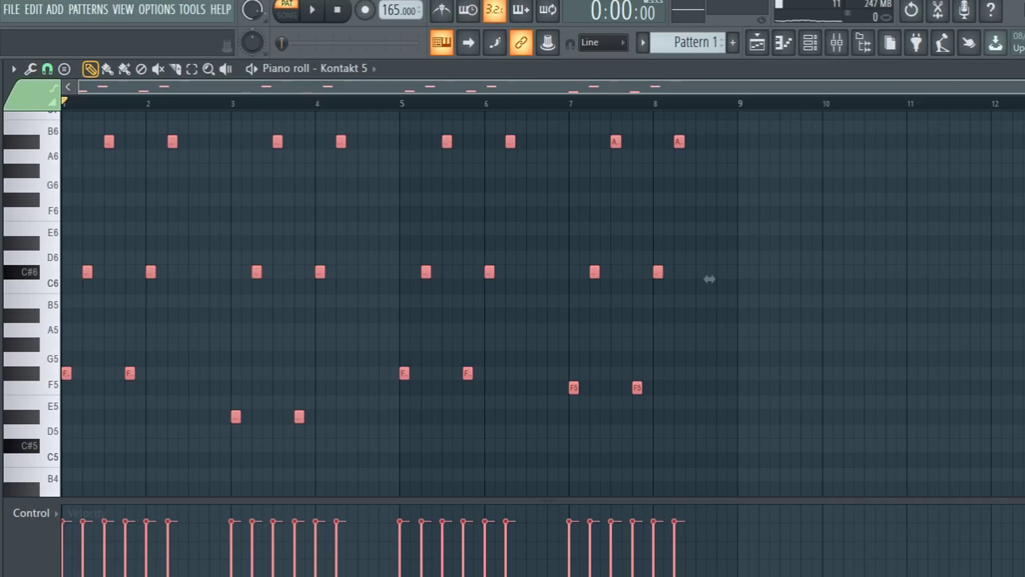
scroll(167, 150, up, 3)
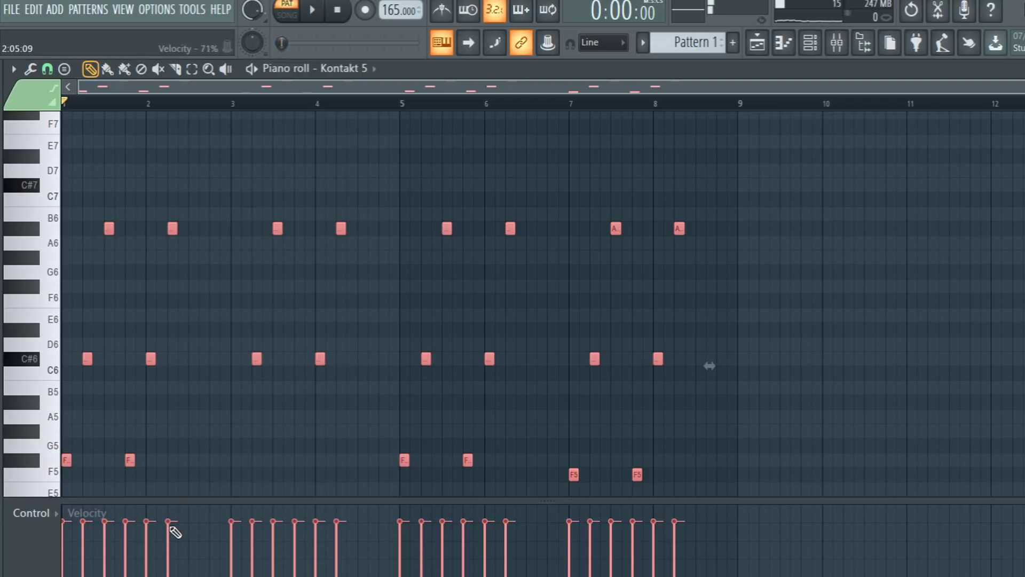
key(ctrl+d)
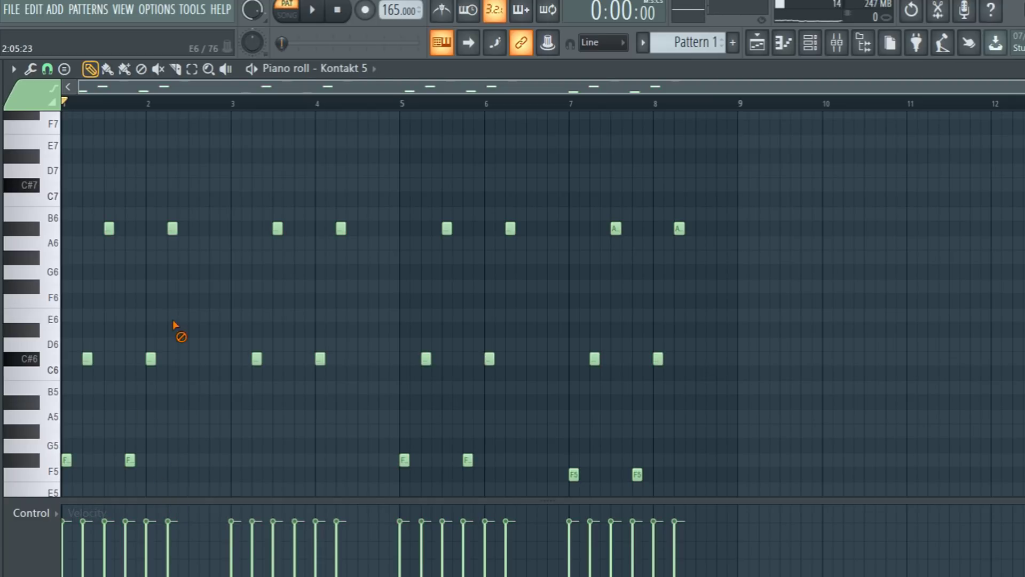
scroll(174, 218, up, 5)
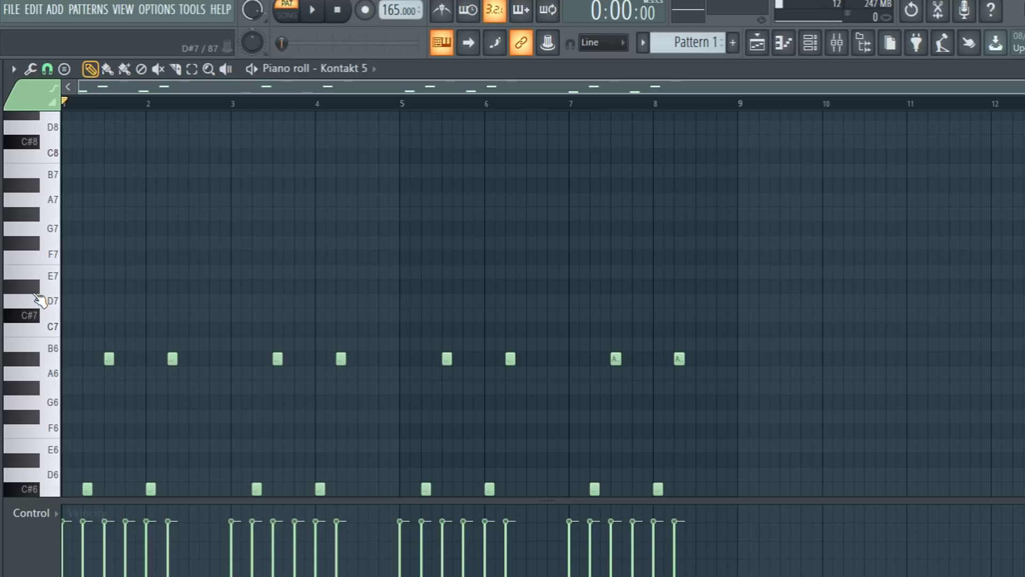
Play the melody and audition high piano-roll keys to find the new melody pitch.
click(312, 10)
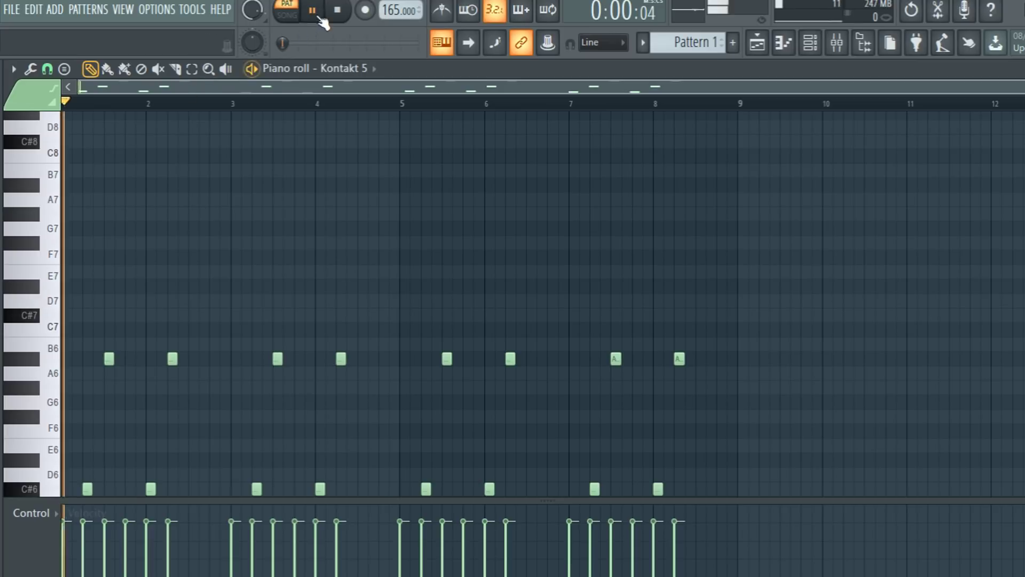
click(40, 320)
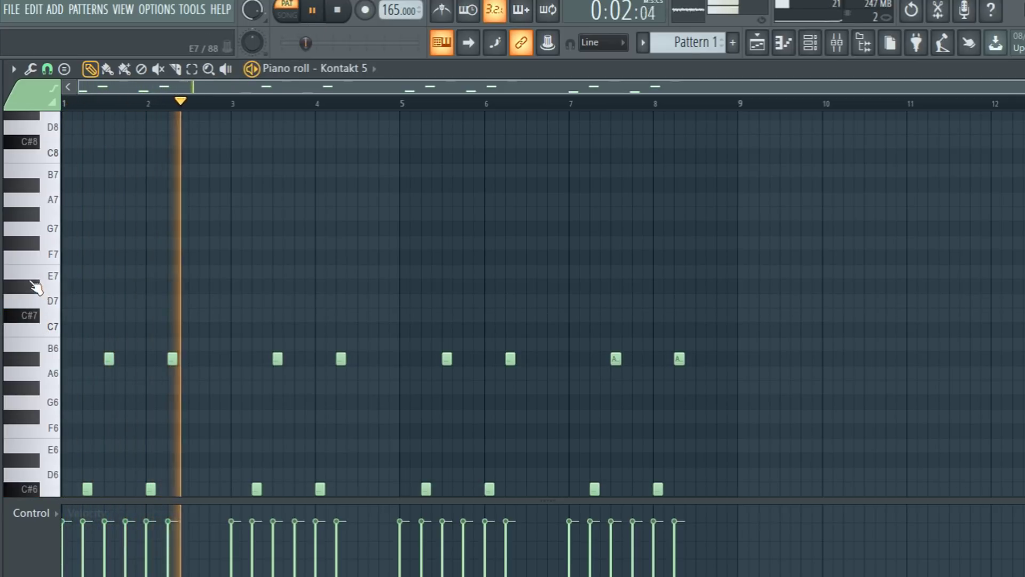
click(37, 243)
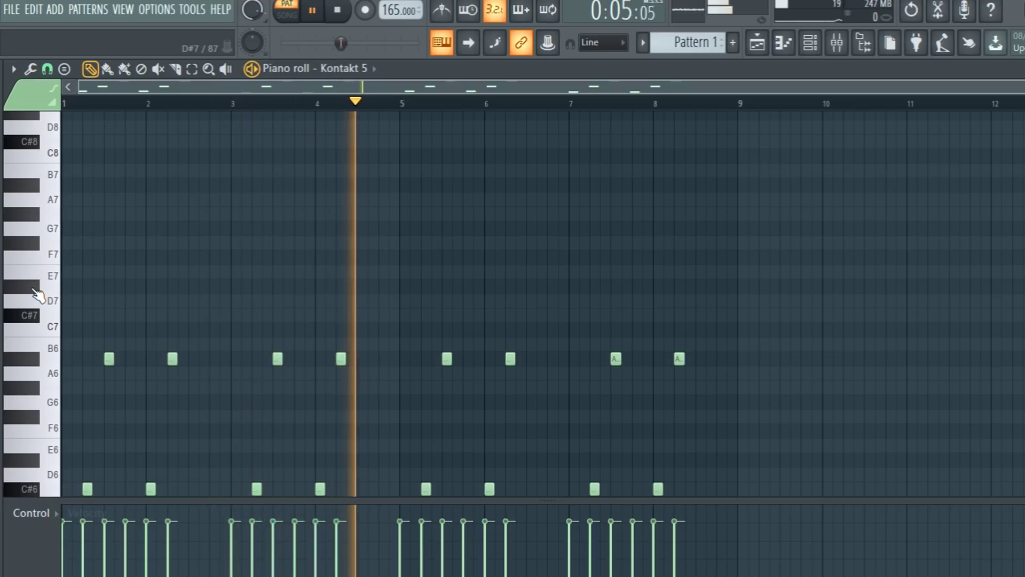
click(37, 243)
click(39, 243)
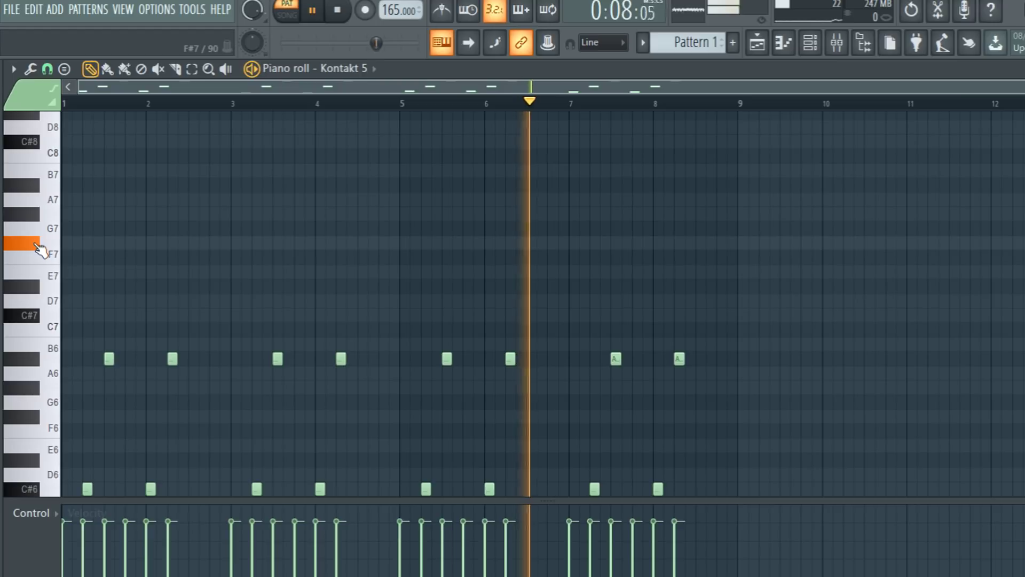
click(38, 243)
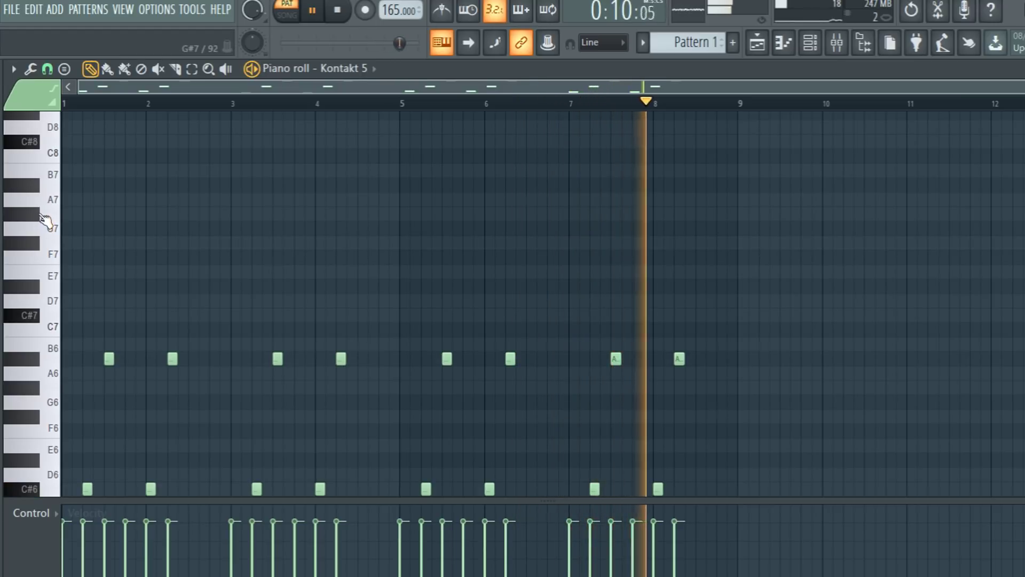
click(37, 243)
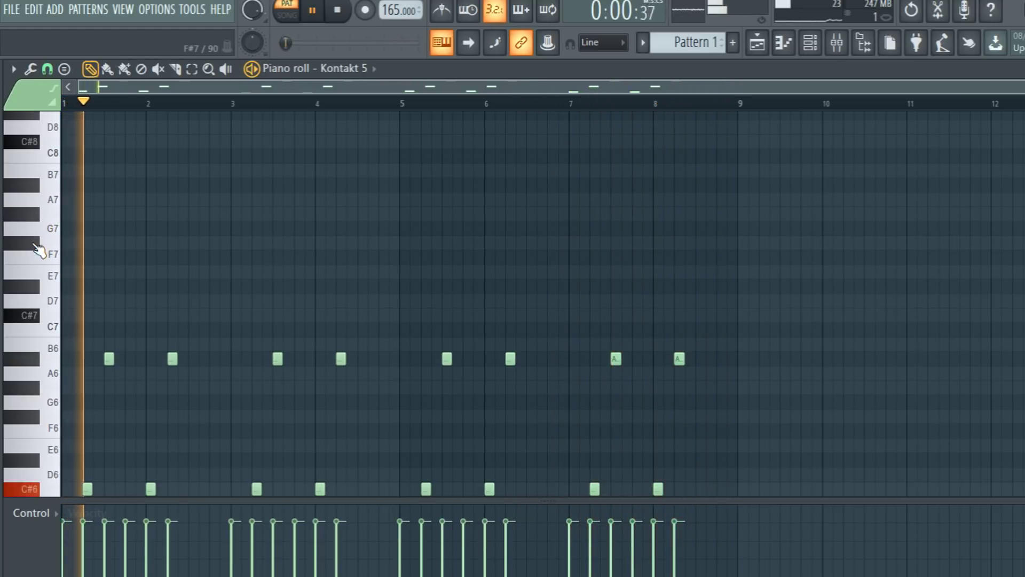
click(37, 248)
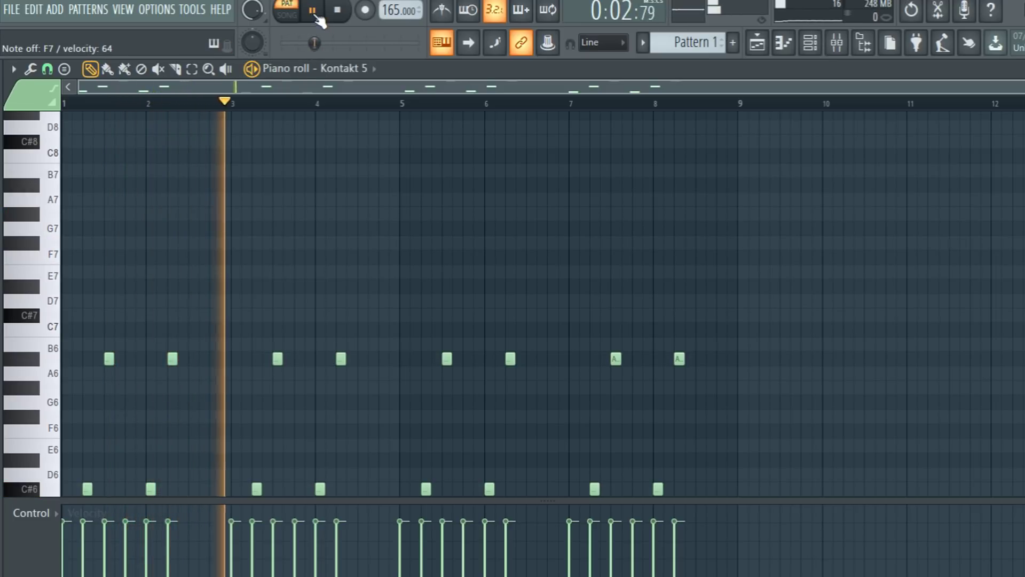
Replay the pattern from the start, then draw a G#7 note near bar 1.5.
click(338, 12)
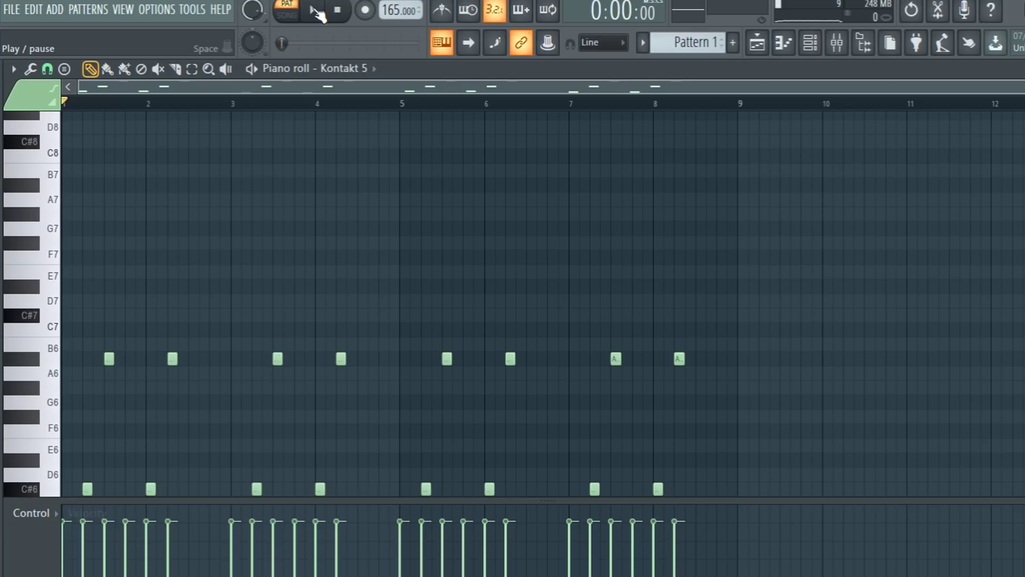
click(315, 11)
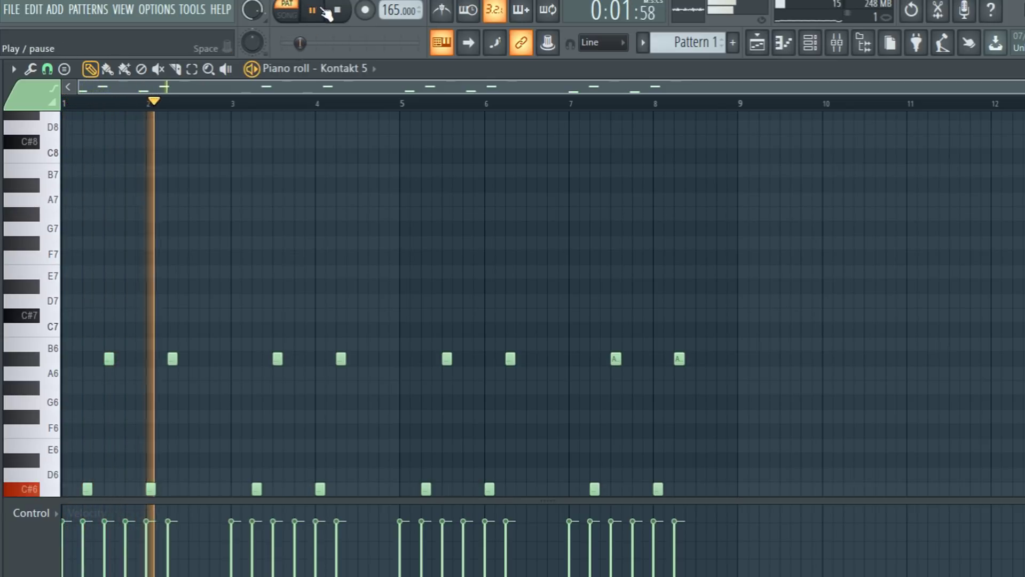
click(326, 11)
click(322, 11)
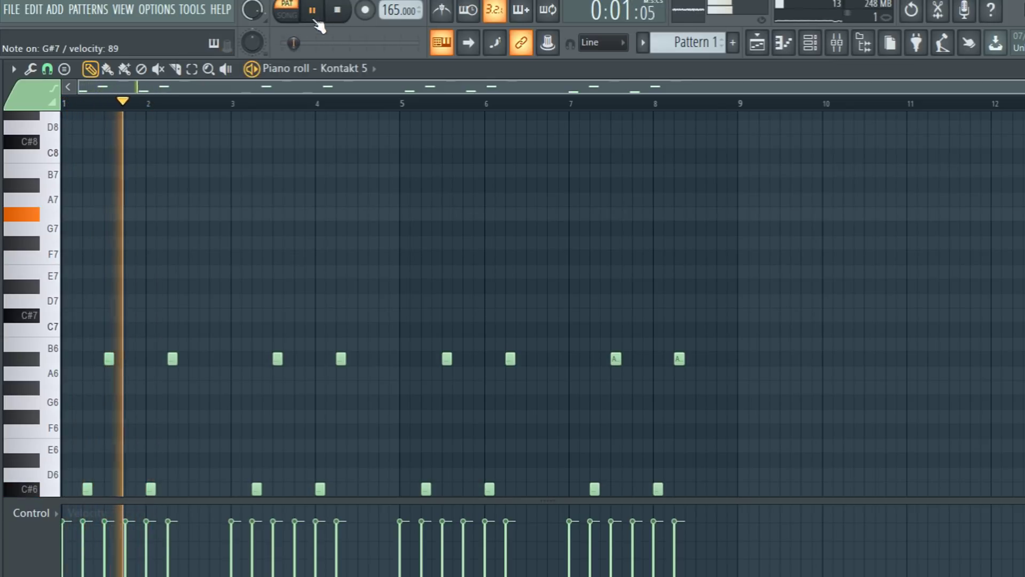
click(108, 214)
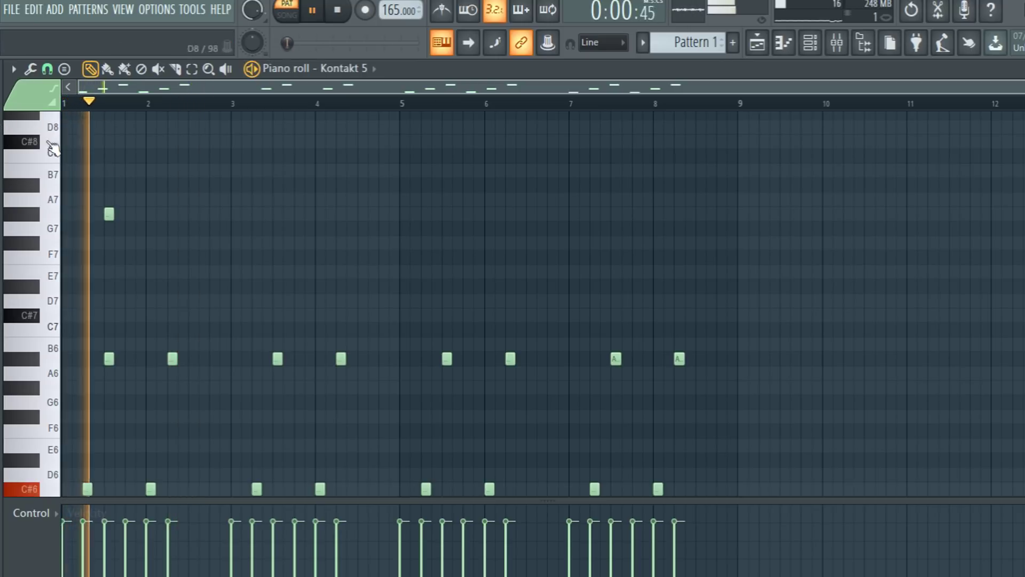
Draw F7, G#7, F7, G#7, F7, G7, F7 and closing F#7 notes across bars 2–8, then stop playback.
click(151, 257)
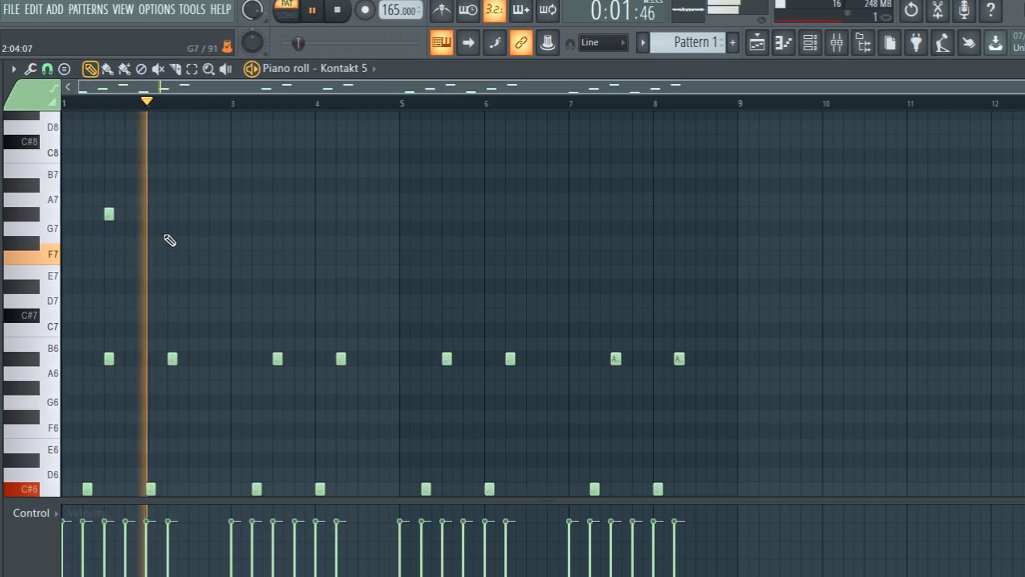
click(275, 214)
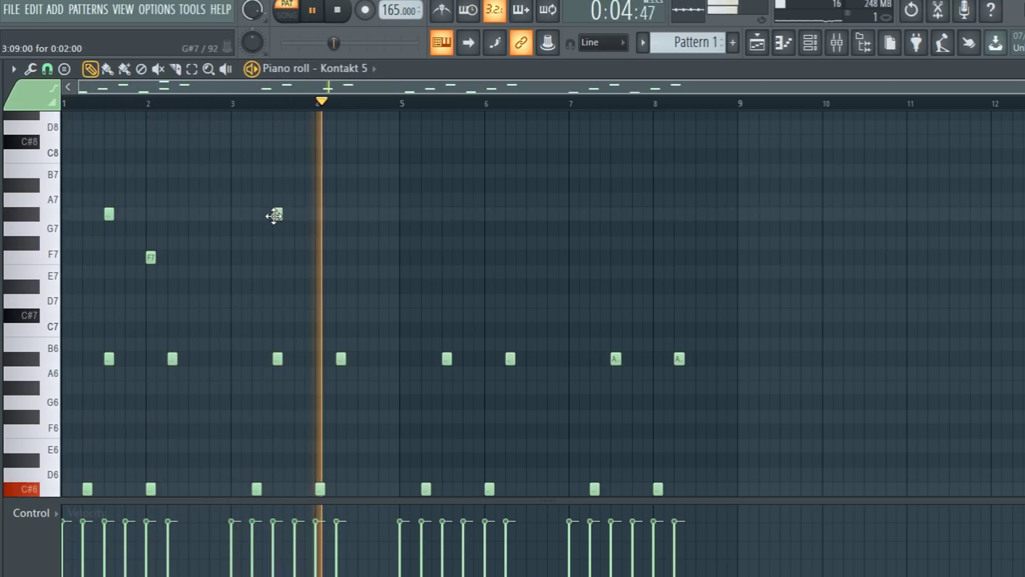
click(320, 257)
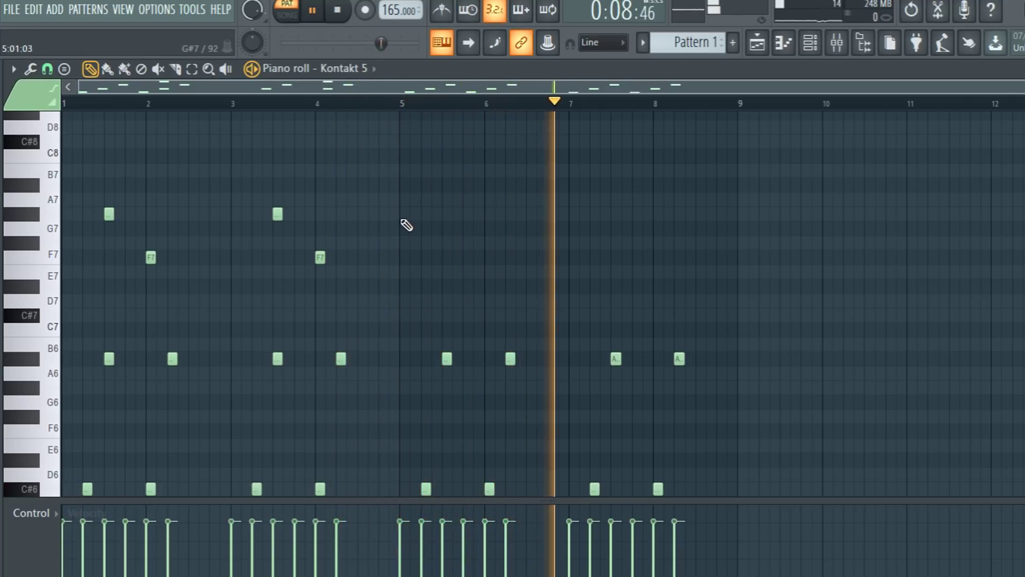
click(447, 214)
click(490, 257)
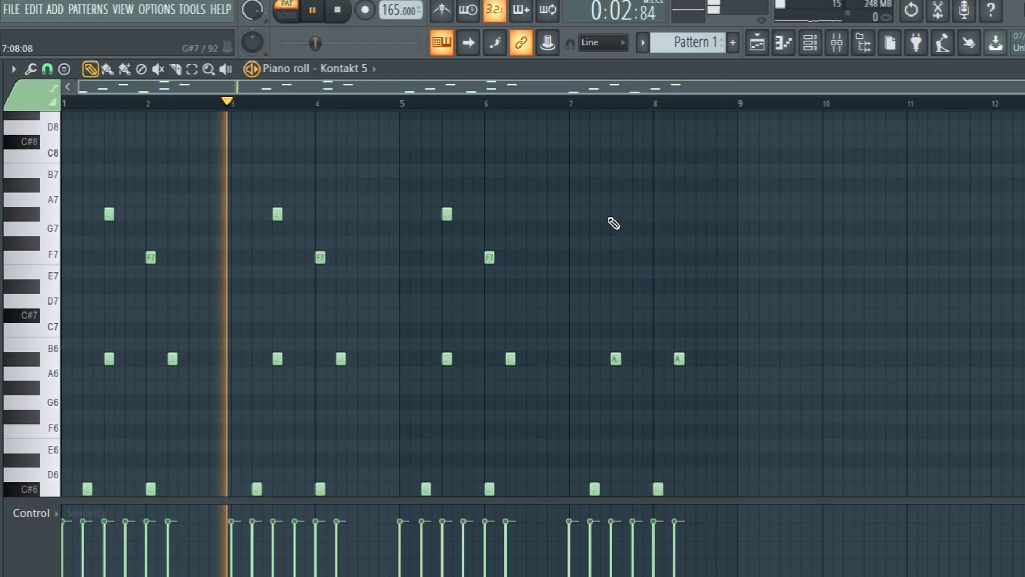
click(614, 215)
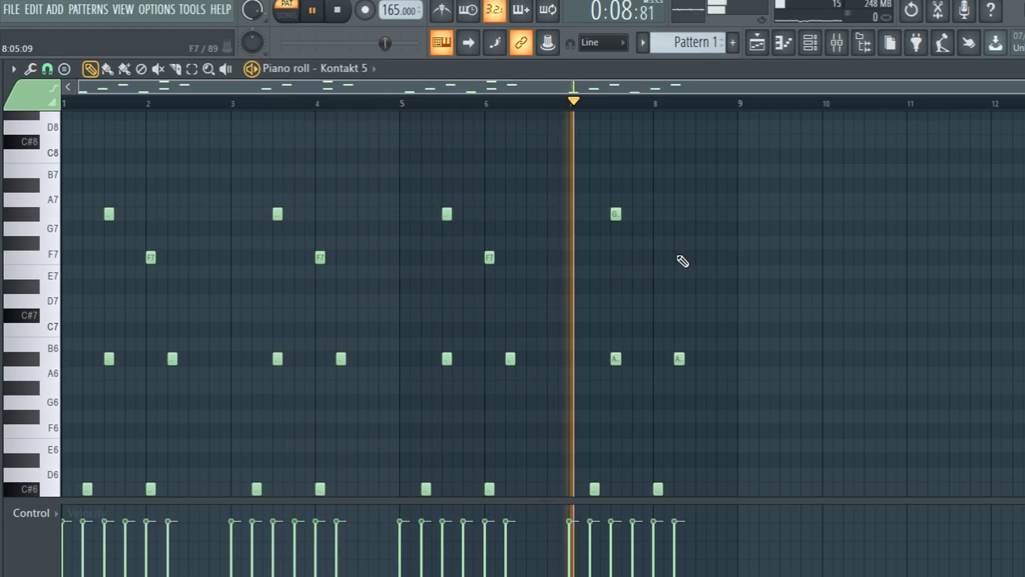
click(658, 257)
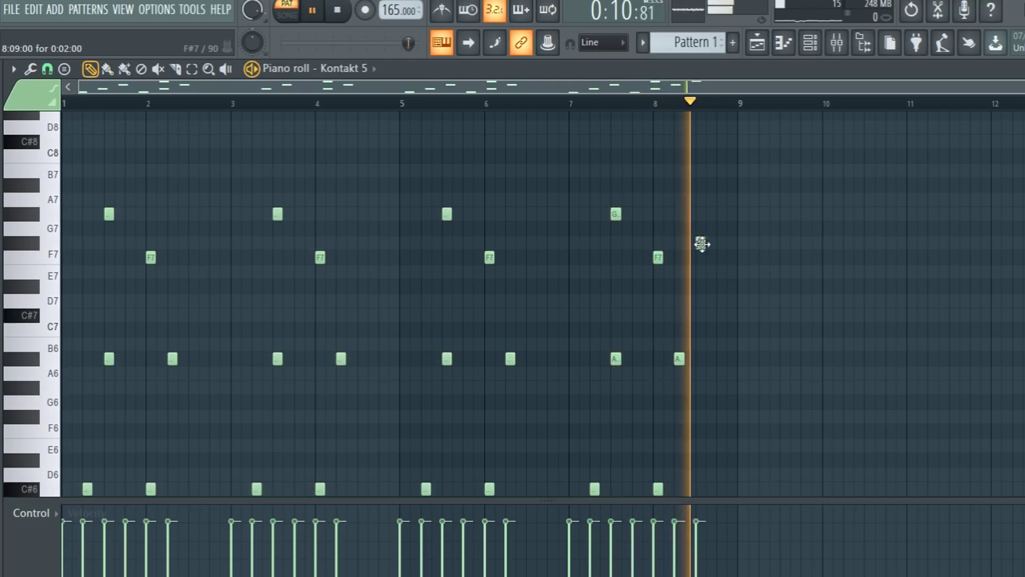
click(700, 243)
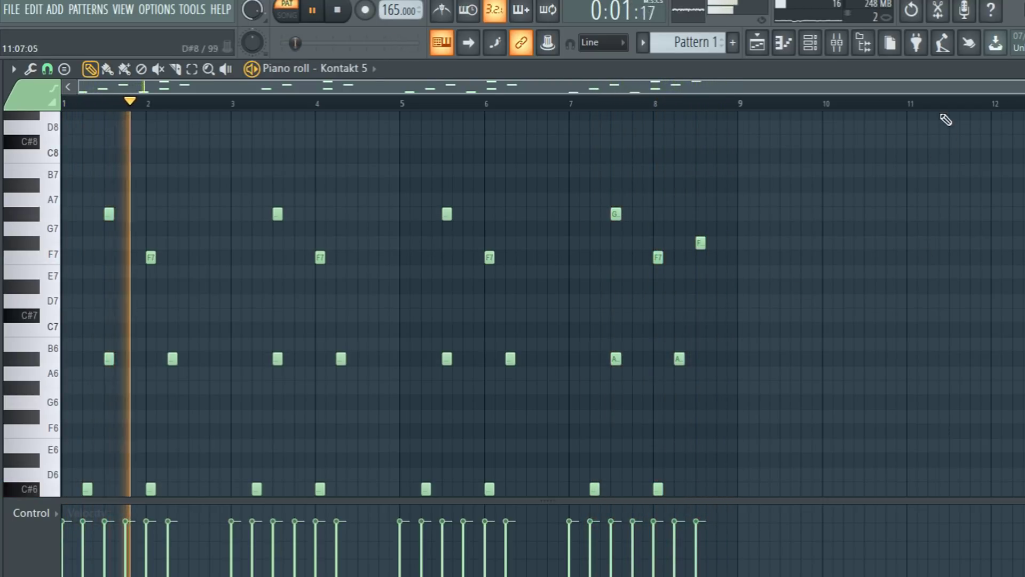
click(338, 10)
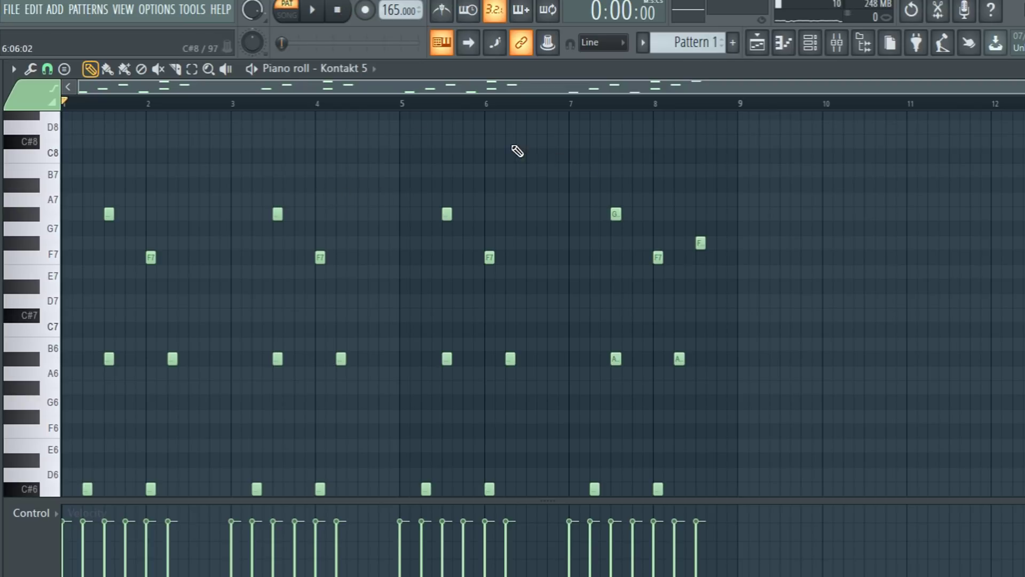
Box-select the upper melody notes across bars 1–8, then clear the selection.
drag(448, 182, 603, 408)
drag(574, 115, 758, 462)
scroll(659, 263, up, 1)
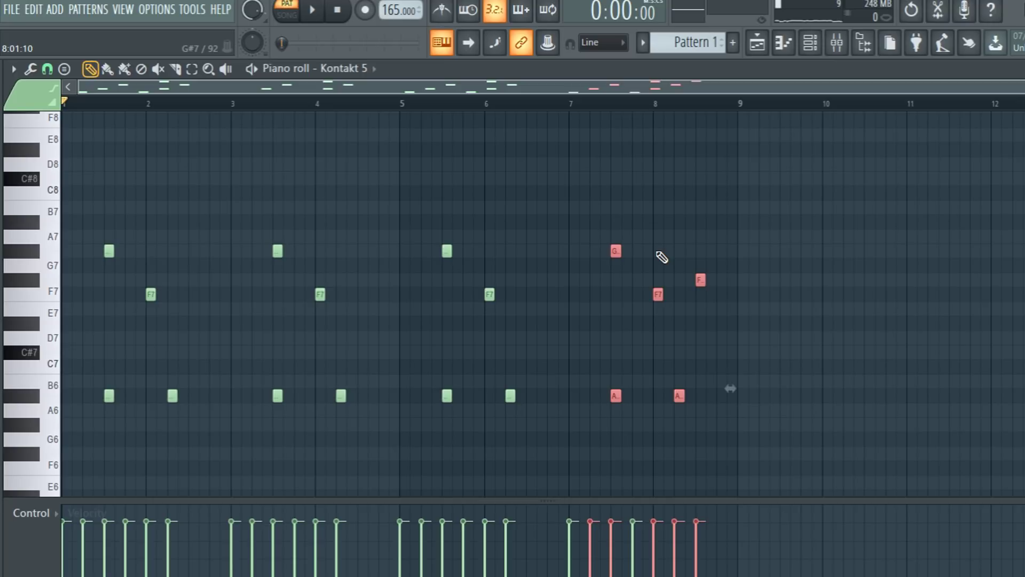
drag(554, 171, 61, 340)
drag(602, 201, 745, 344)
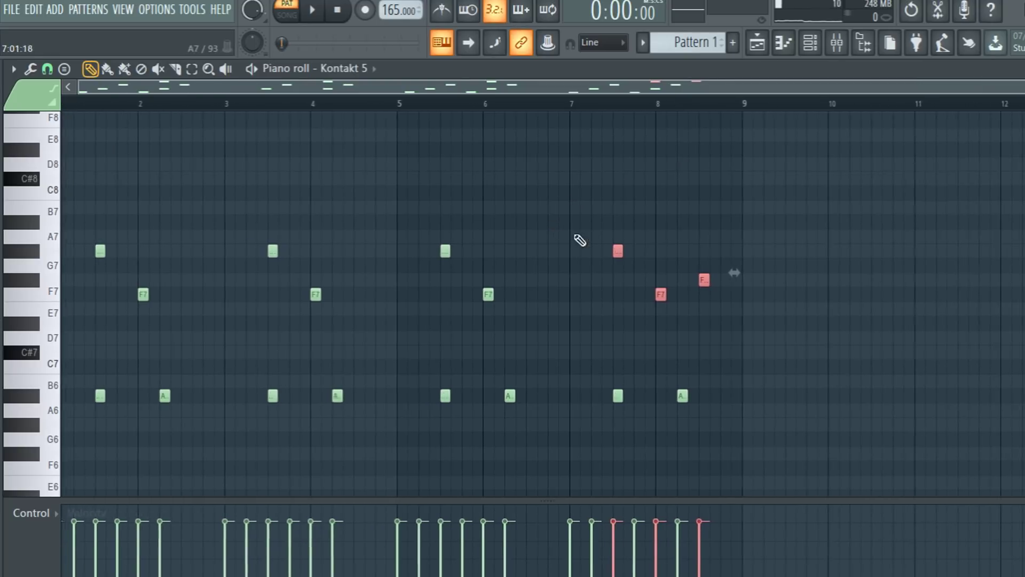
click(741, 240)
Scroll down and box-select the eight low bass notes from bar 8 back to bar 1.
scroll(582, 251, down, 6)
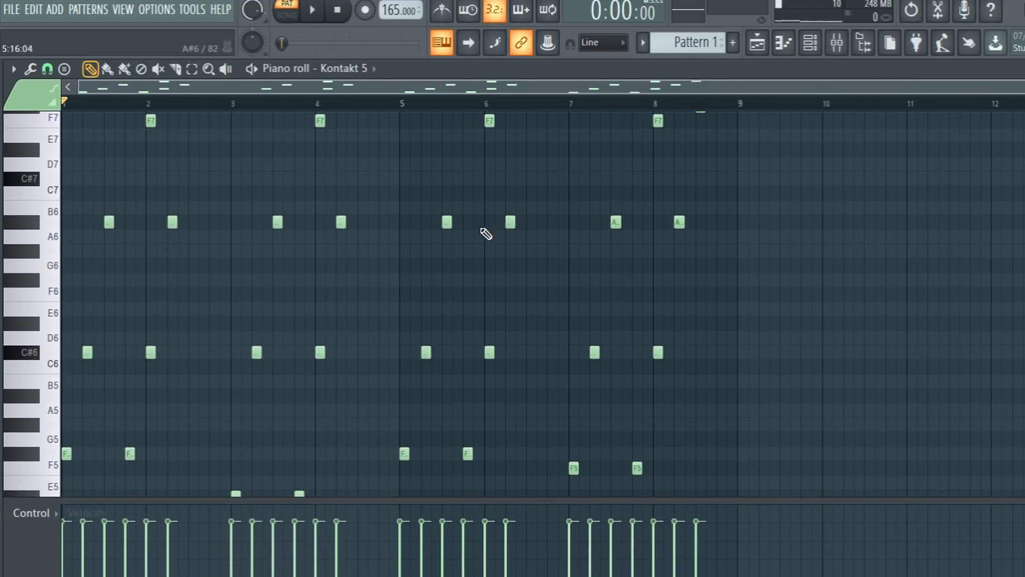
drag(772, 477, 63, 300)
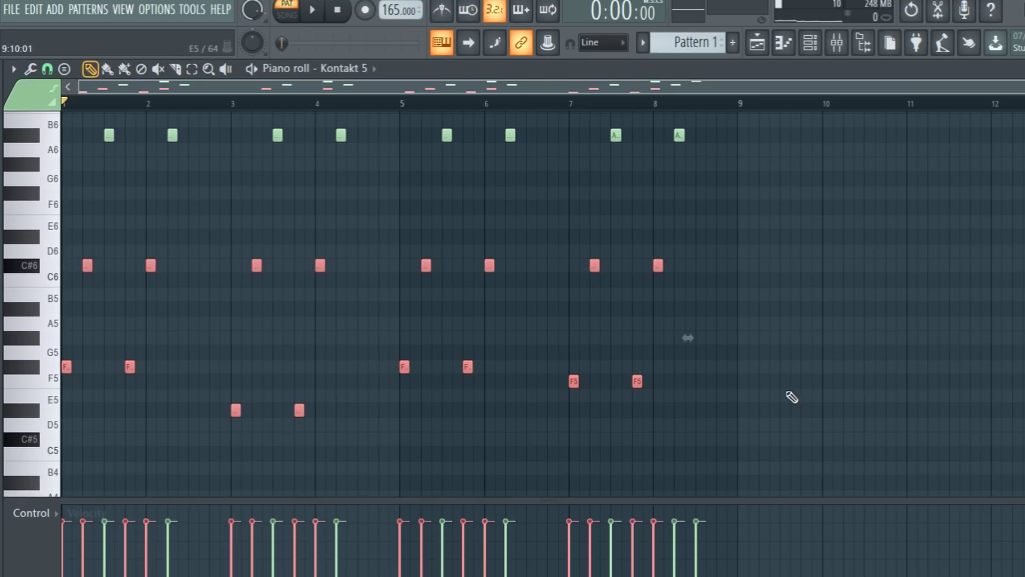
scroll(112, 380, down, 1)
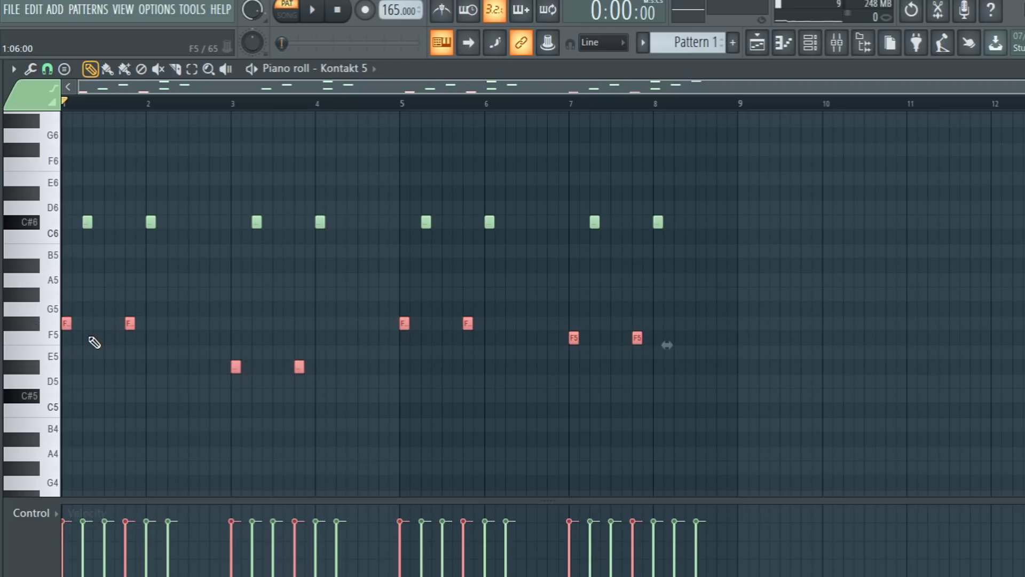
Copy the selected bass notes one octave lower and play the pattern to hear them.
key(shift+Down)
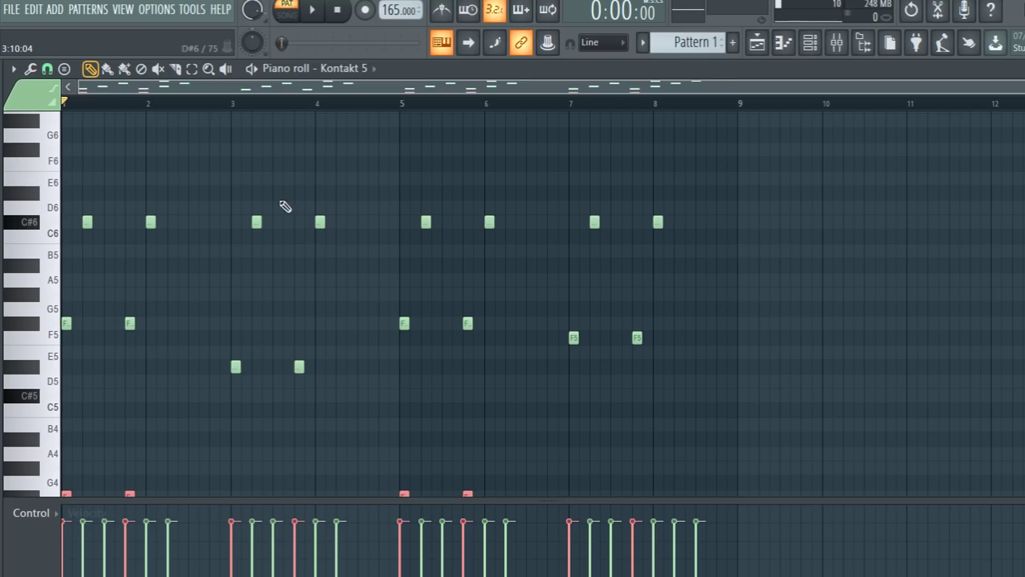
key(space)
scroll(344, 279, down, 3)
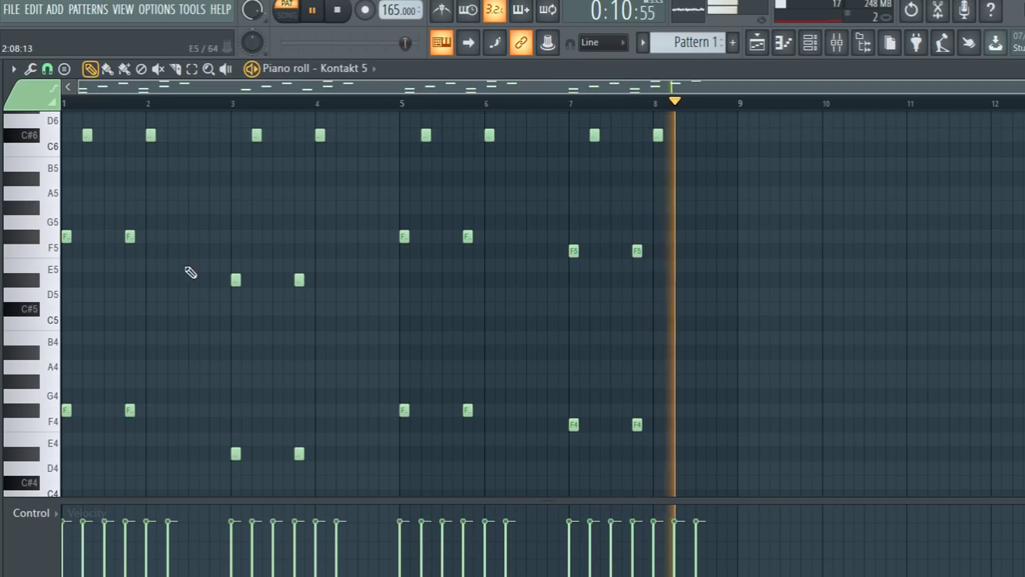
Audition the low F4 note during playback and delete the stray F4 before bar 2.
click(312, 10)
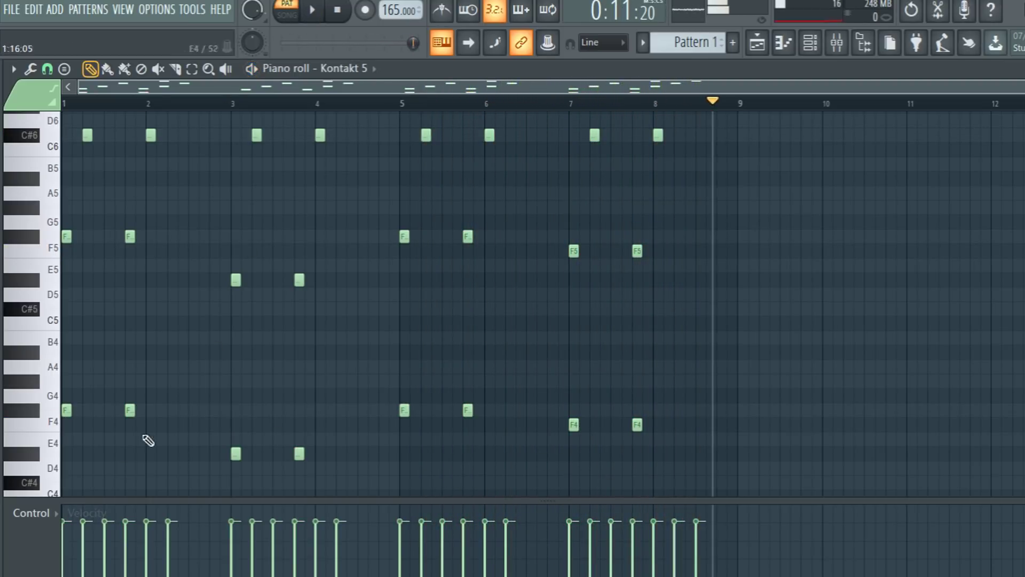
click(65, 410)
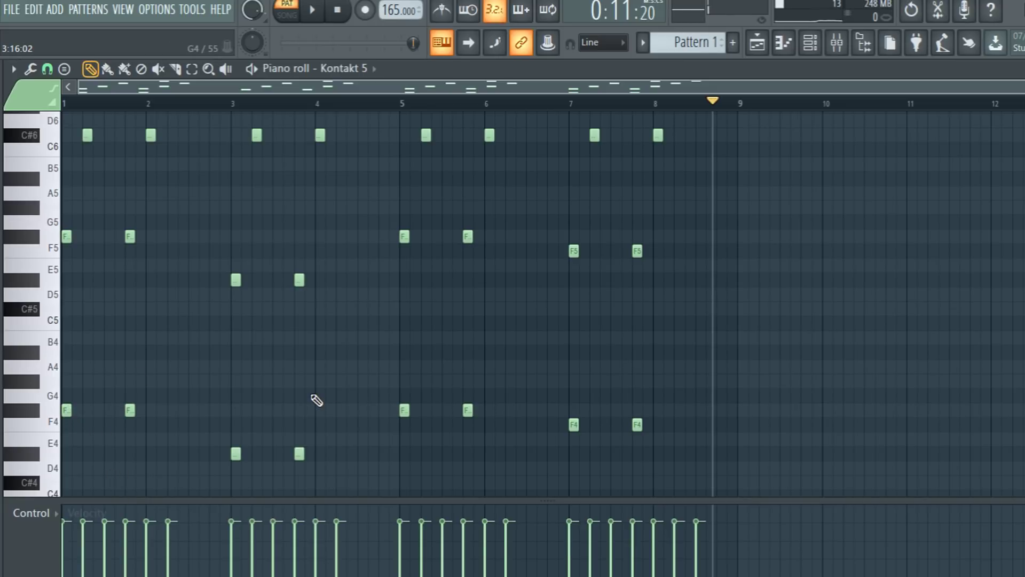
click(337, 10)
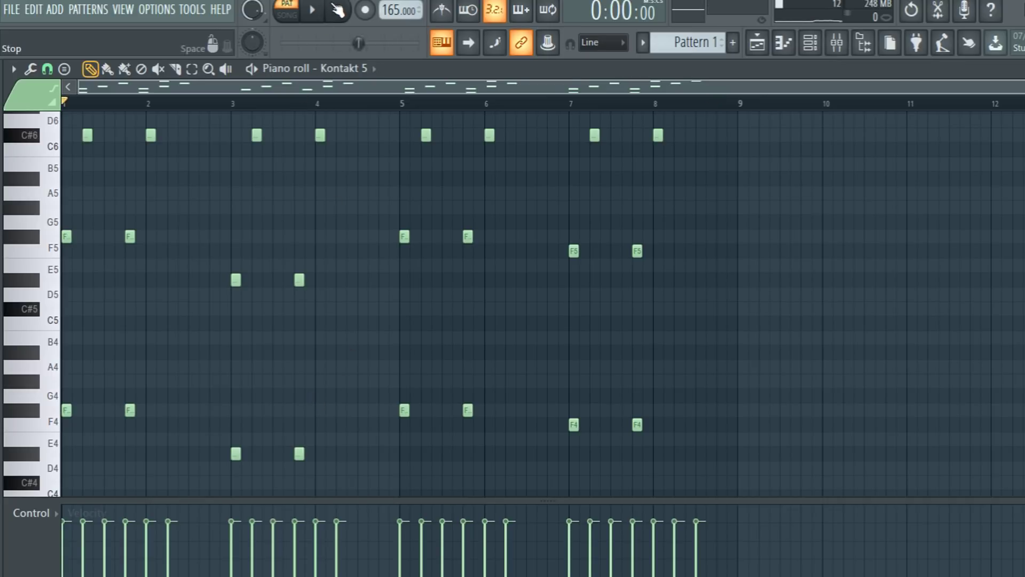
click(313, 11)
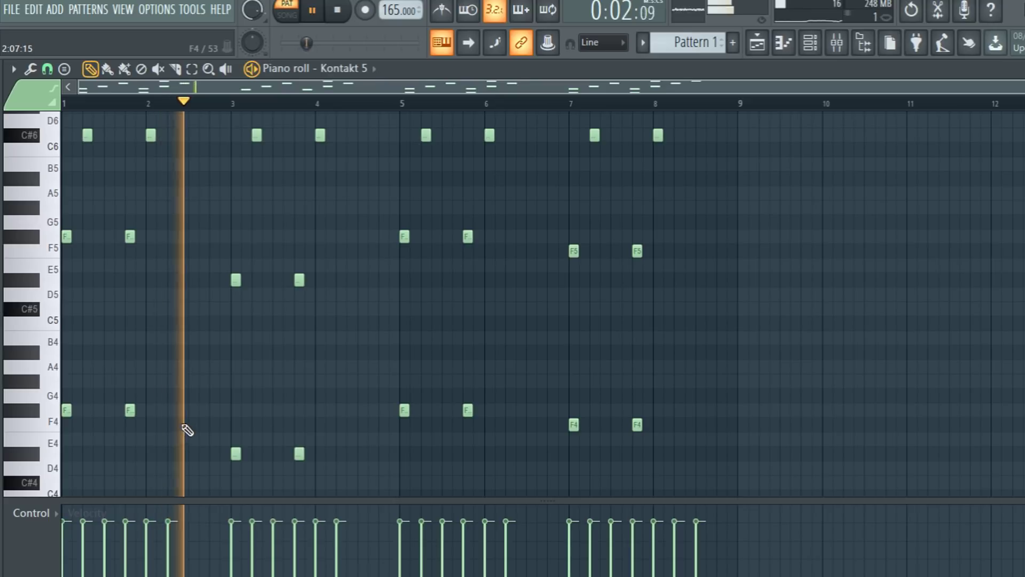
right_click(130, 410)
click(321, 14)
click(324, 12)
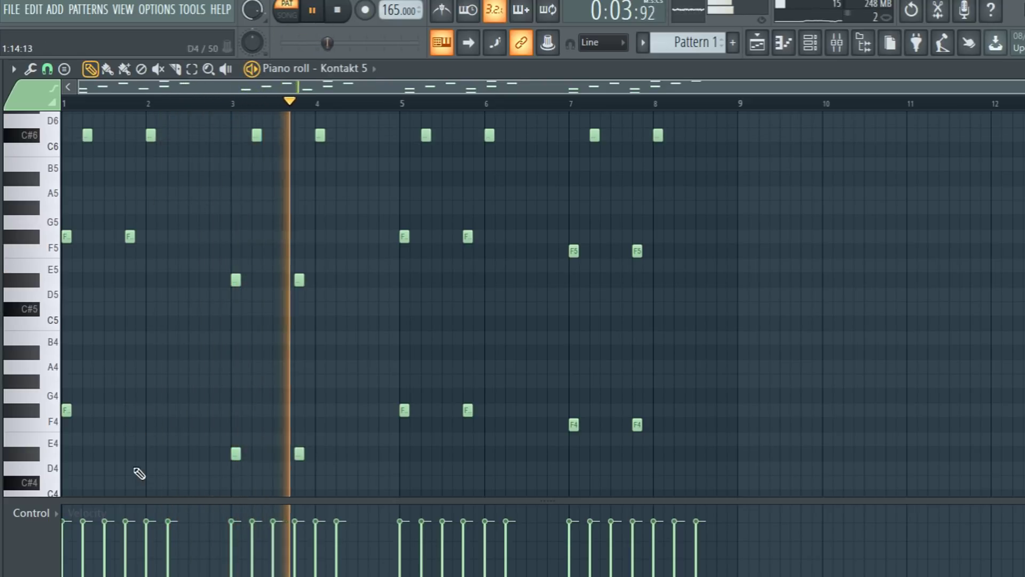
click(338, 12)
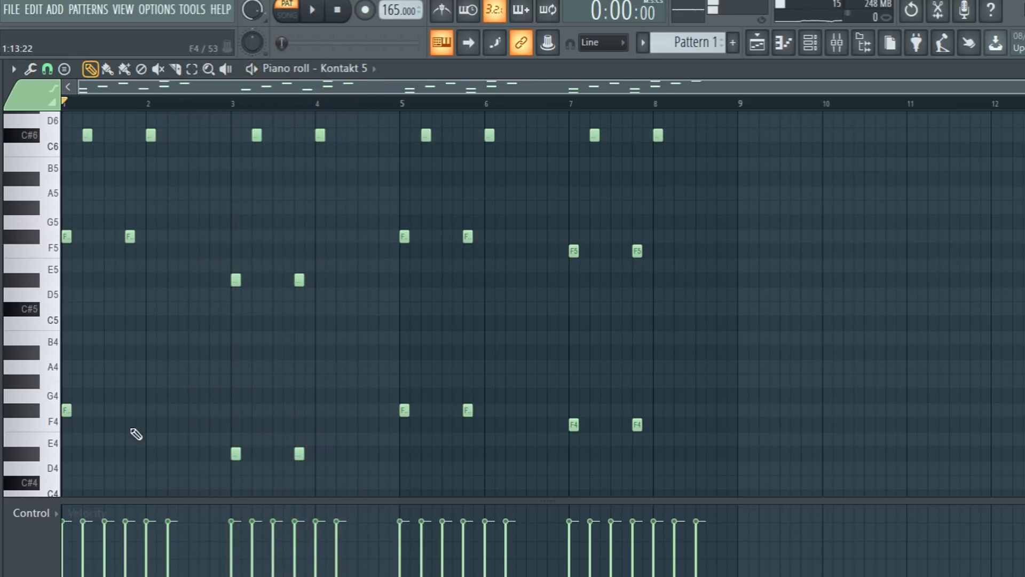
Redraw F4 bass notes in bars 1–2 and D4 notes in bars 3–4.
click(109, 410)
click(151, 410)
click(194, 410)
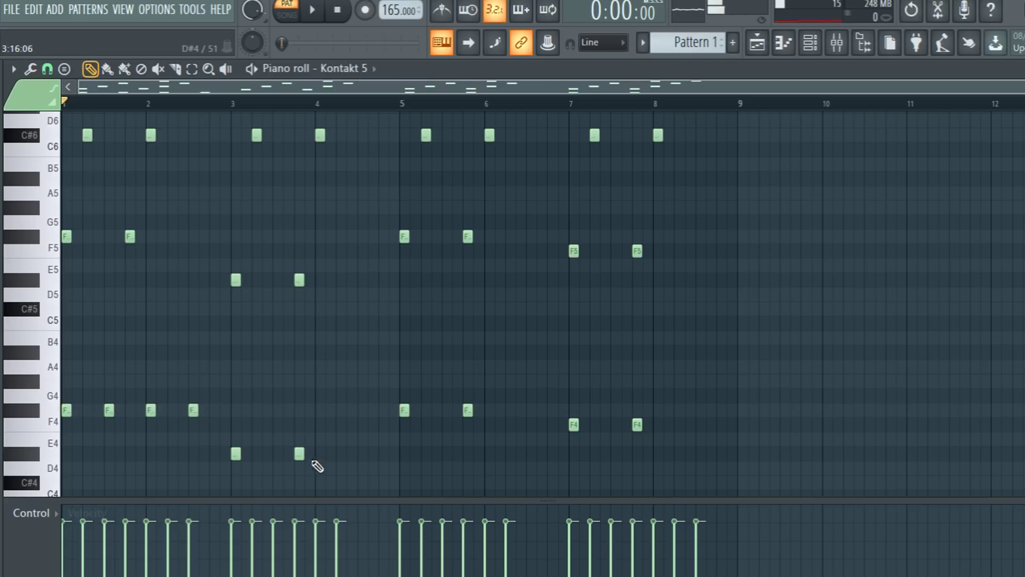
right_click(299, 454)
click(319, 454)
click(363, 453)
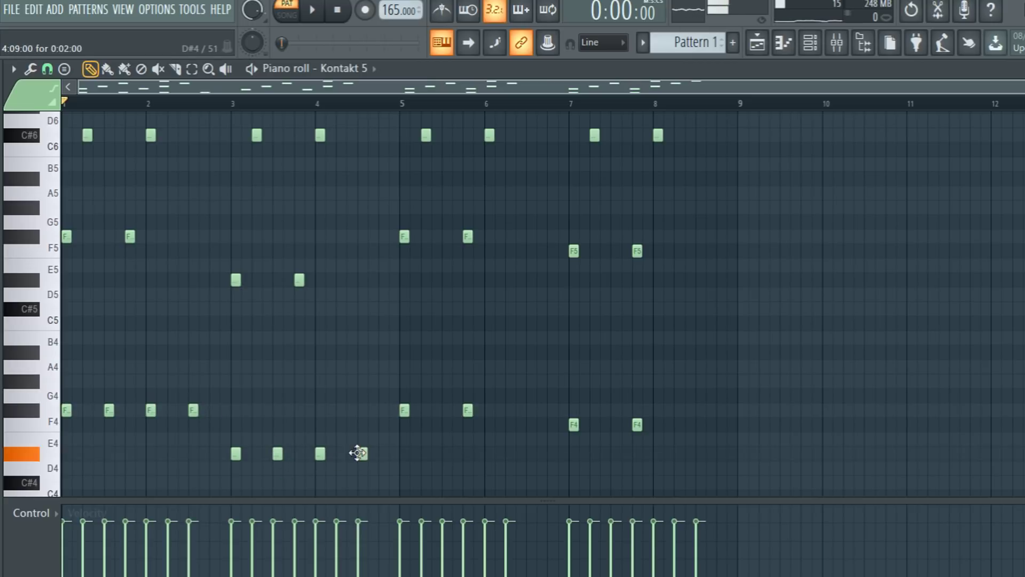
Replace the misplaced low notes with repeated bass notes across bars 5–8.
right_click(467, 410)
click(447, 410)
click(489, 410)
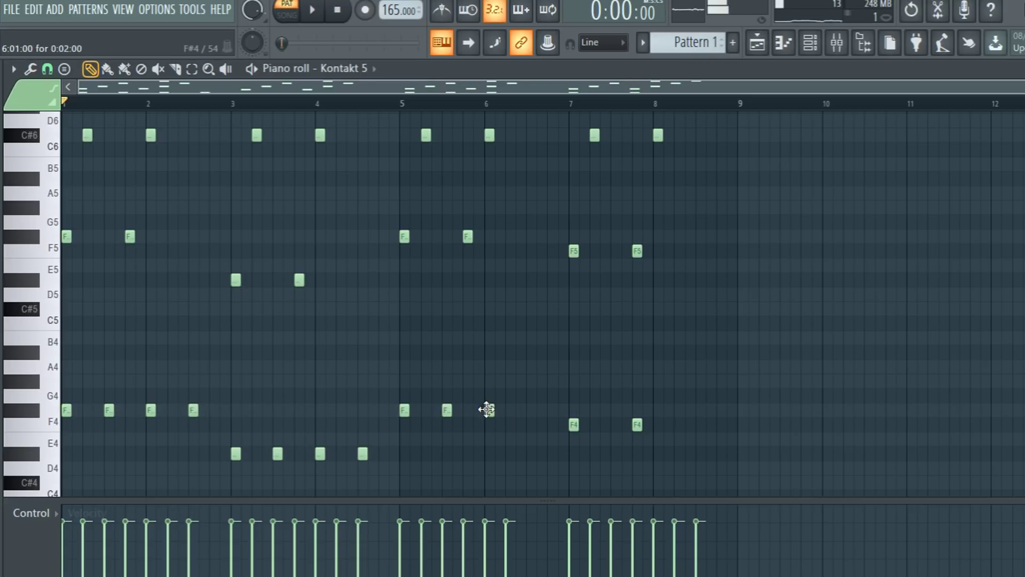
click(531, 410)
right_click(637, 425)
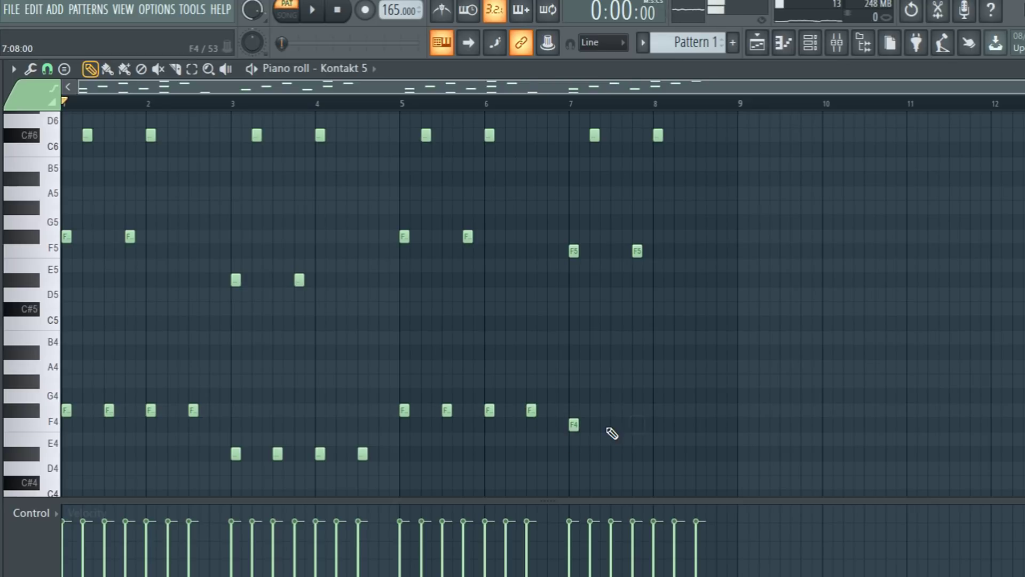
click(616, 425)
click(657, 425)
click(701, 425)
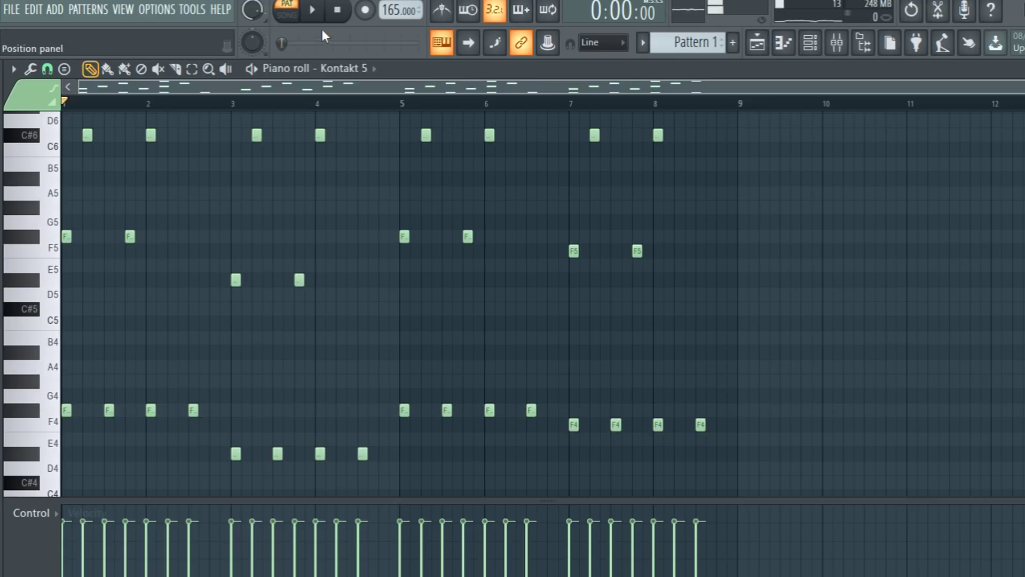
Play the pattern through to hear the new bass line, then stop.
click(312, 10)
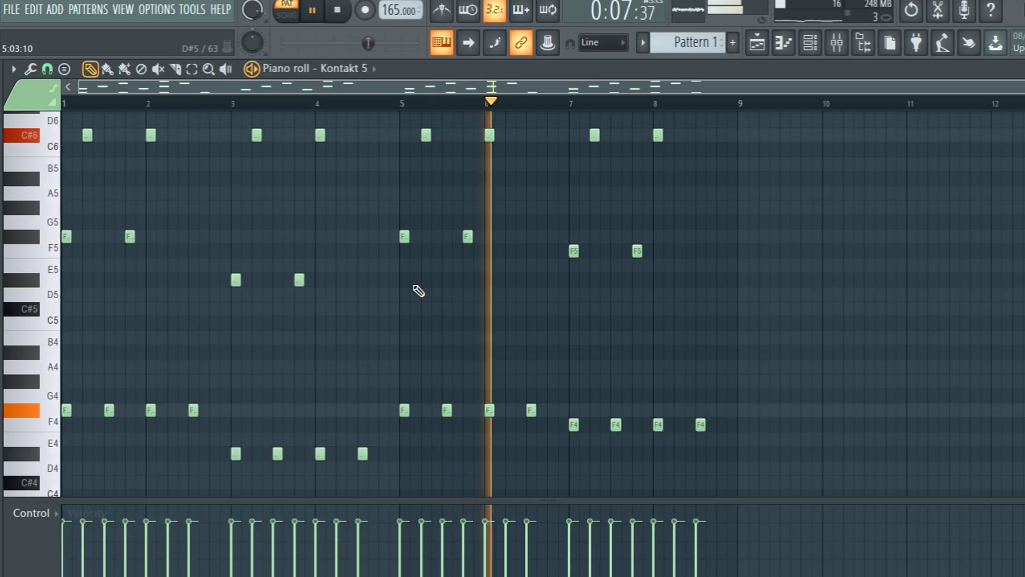
scroll(522, 326, up, 2)
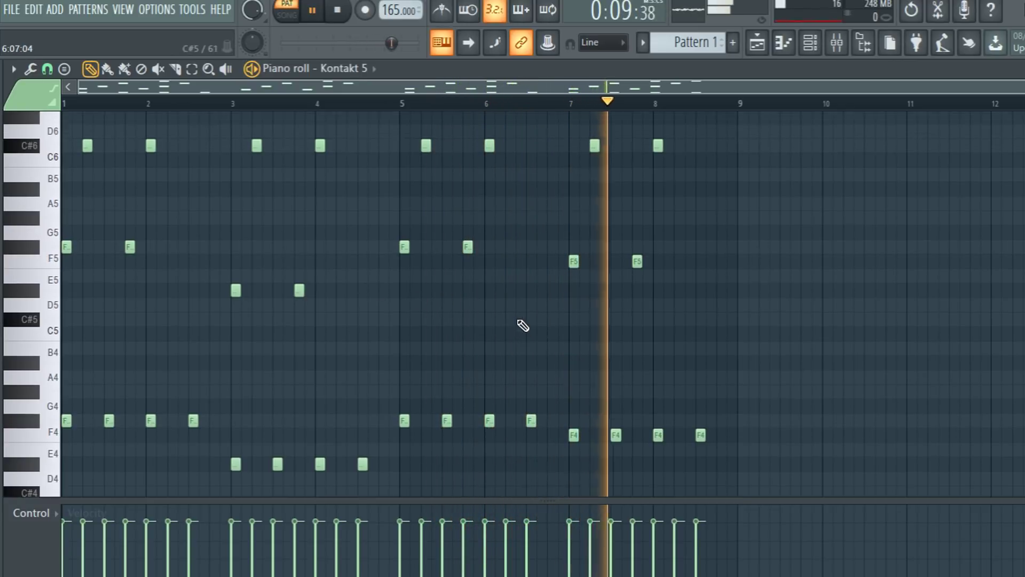
scroll(527, 348, down, 1)
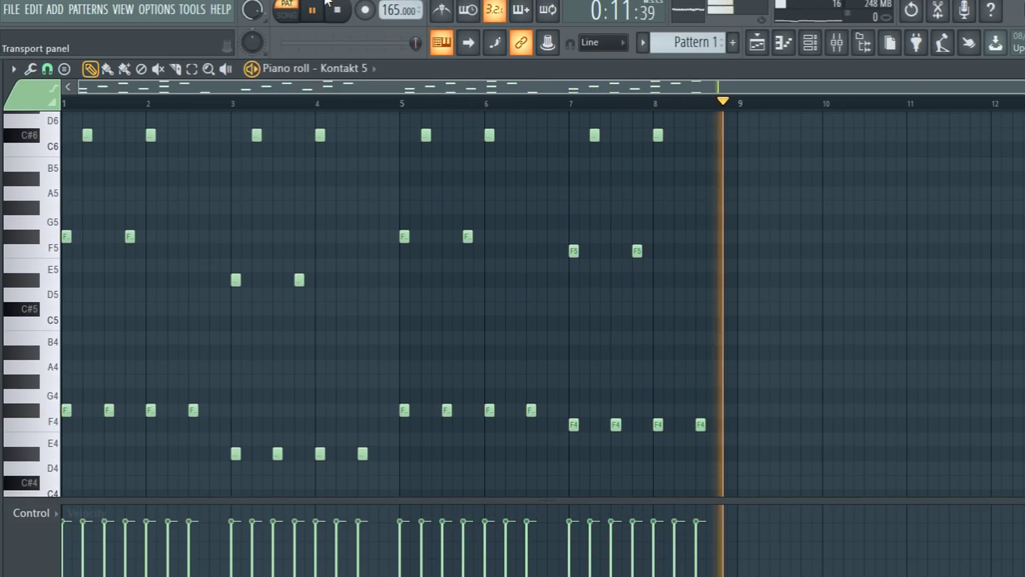
key(space)
scroll(441, 192, up, 5)
Restore the piano roll to a floating window and bring up the channel rack.
scroll(441, 193, up, 3)
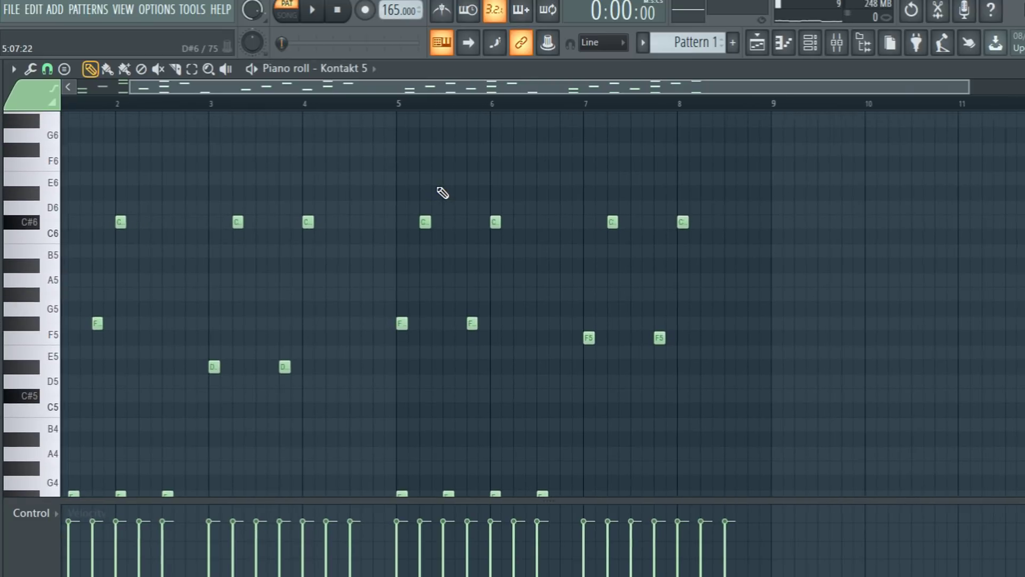
scroll(440, 215, down, 3)
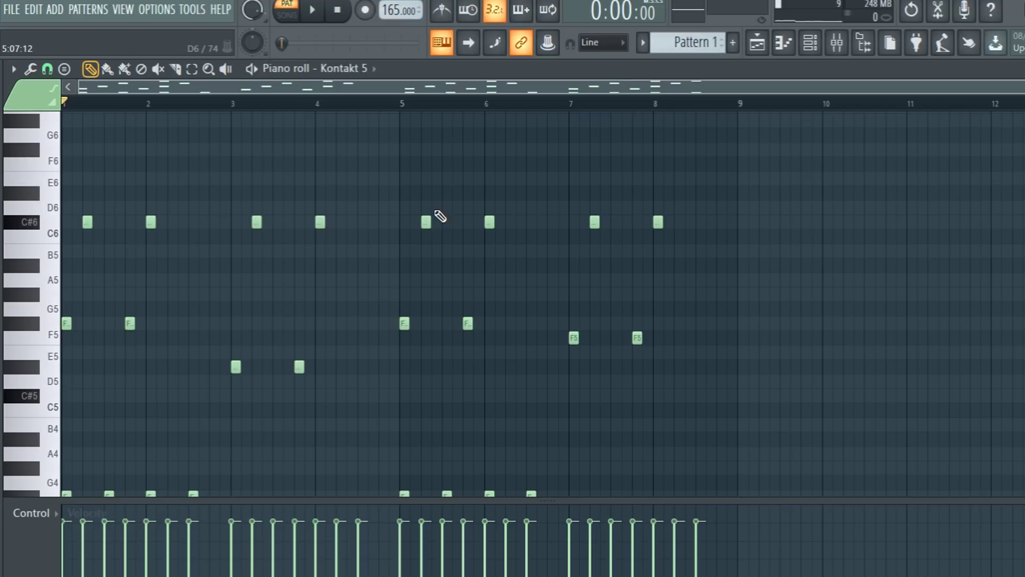
double_click(433, 67)
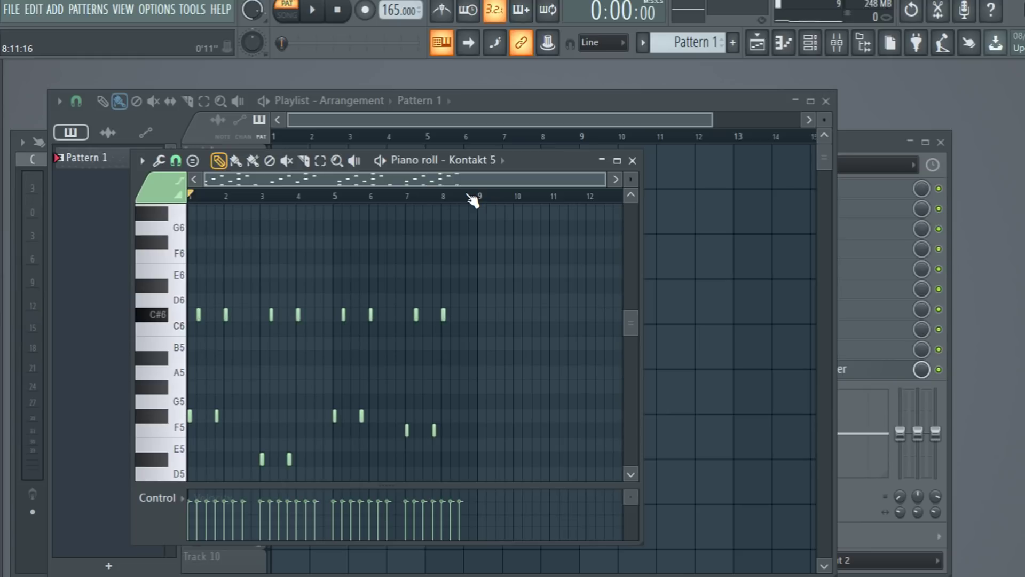
click(810, 43)
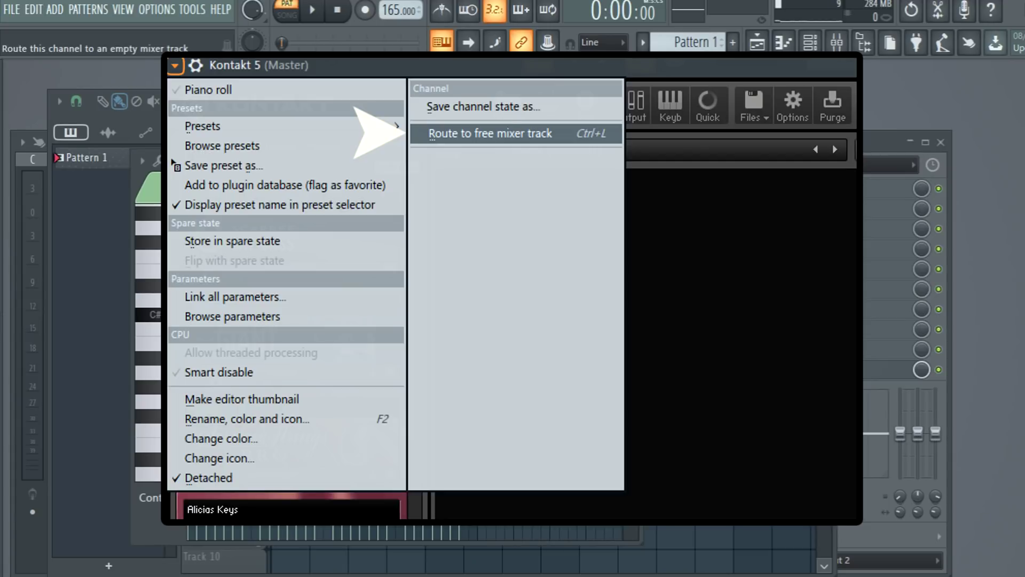
Route Kontakt 5 to a free mixer track and reposition the mixer window.
click(490, 134)
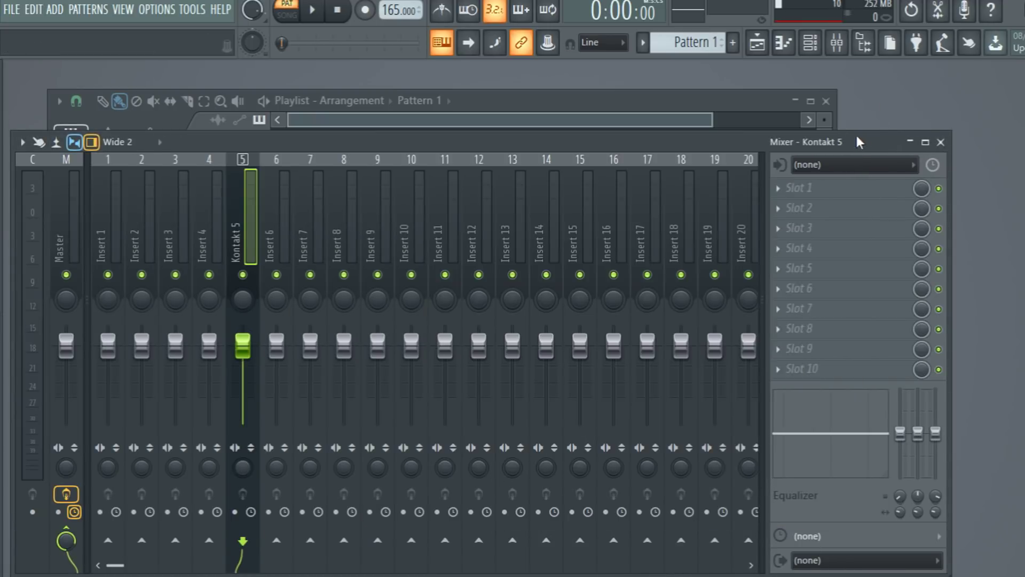
drag(874, 98, 907, 88)
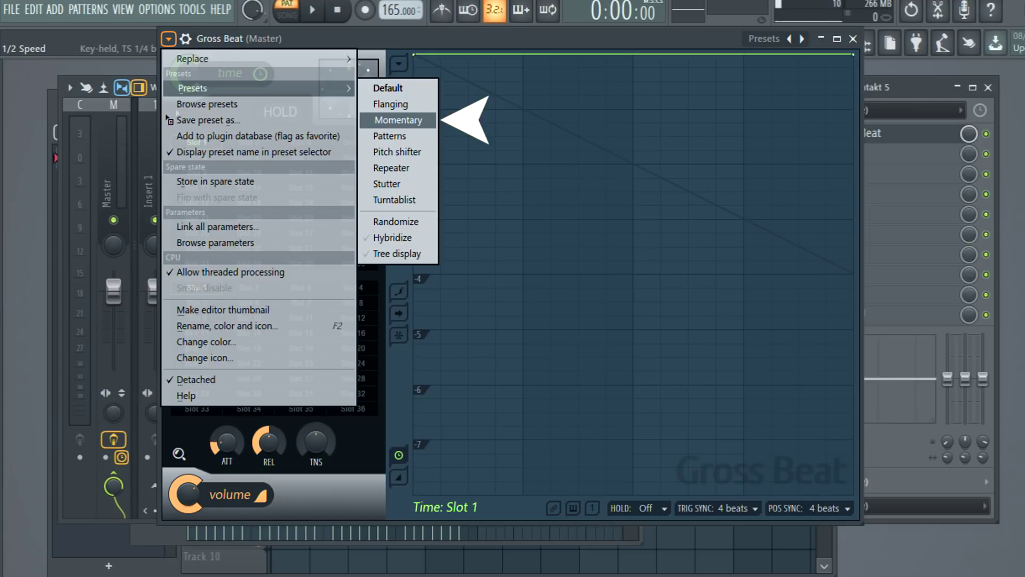
Load Gross Beat's Momentary preset for 1/2 Speed, start playback, and close Gross Beat.
click(398, 120)
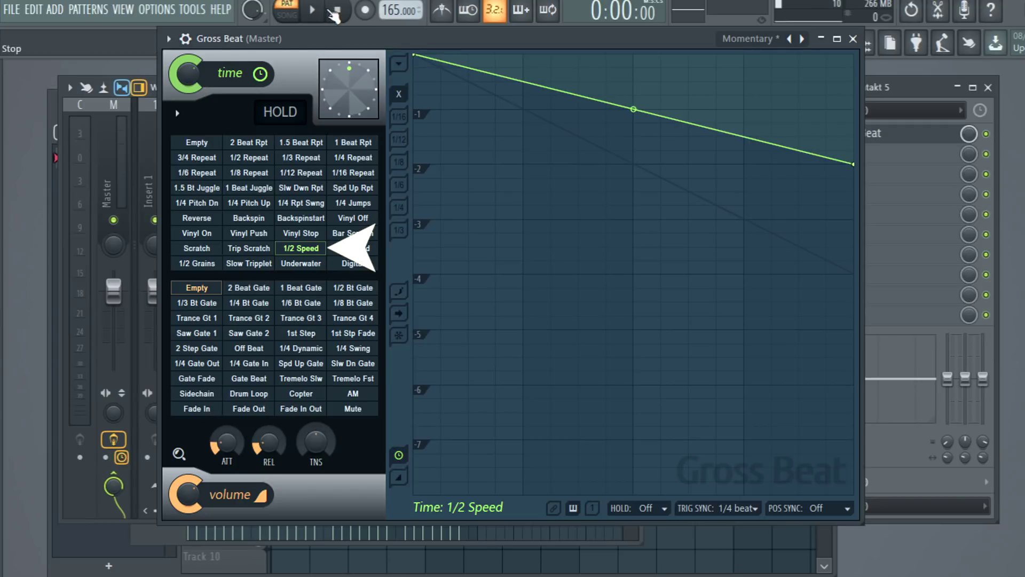
click(312, 10)
click(853, 38)
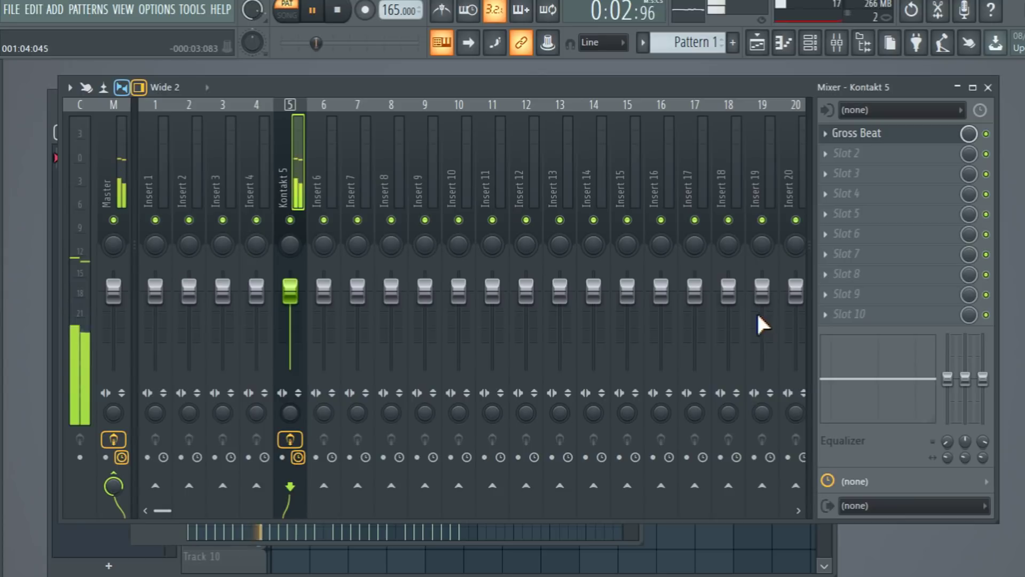
From the channel rack, stop playback and open the Kontakt 5 piano roll.
click(810, 42)
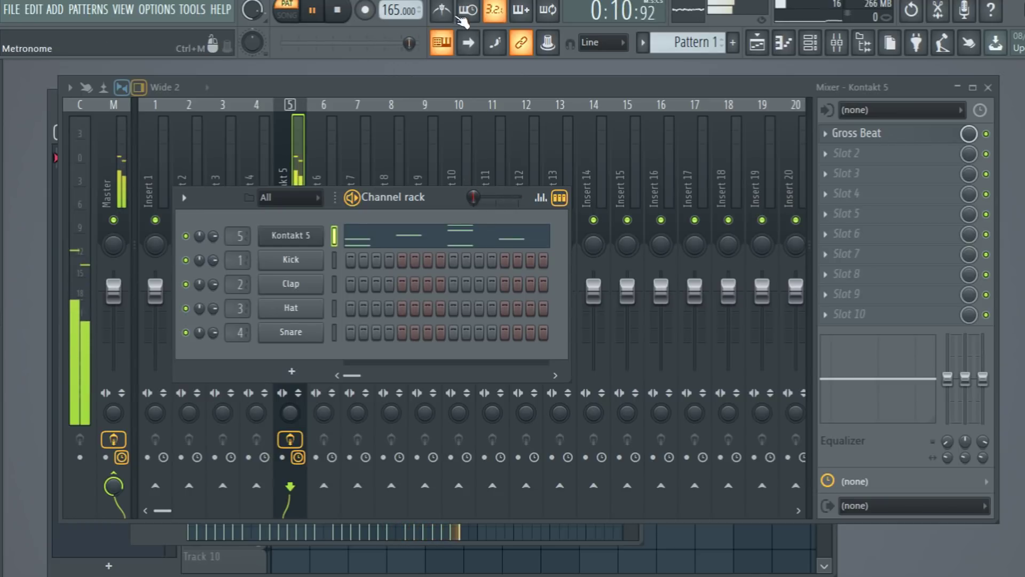
key(space)
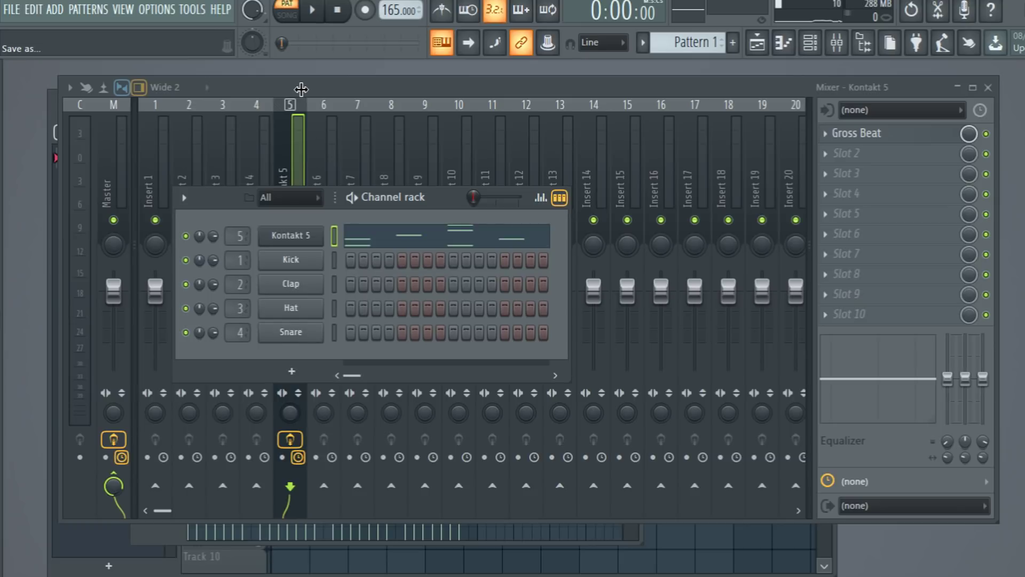
click(511, 237)
scroll(511, 267, up, 5)
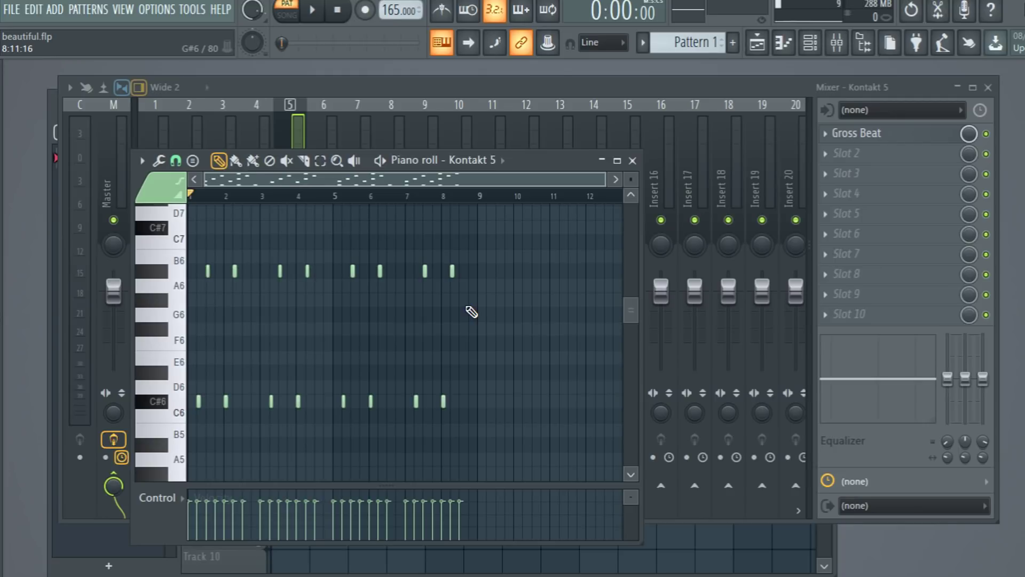
Select every note, transpose the pattern down a semitone, and nudge timing forward and back.
key(ctrl+a)
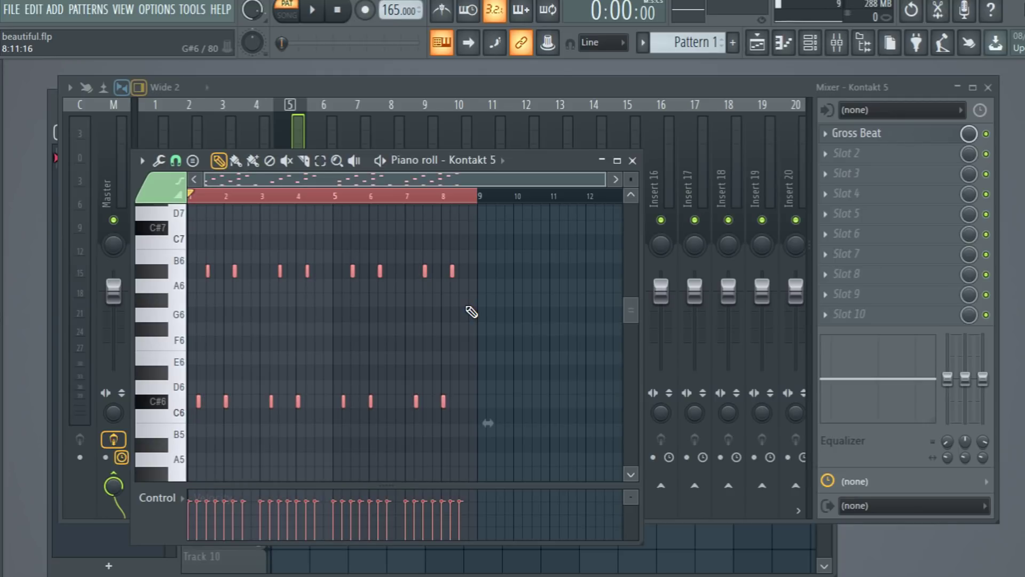
key(Down)
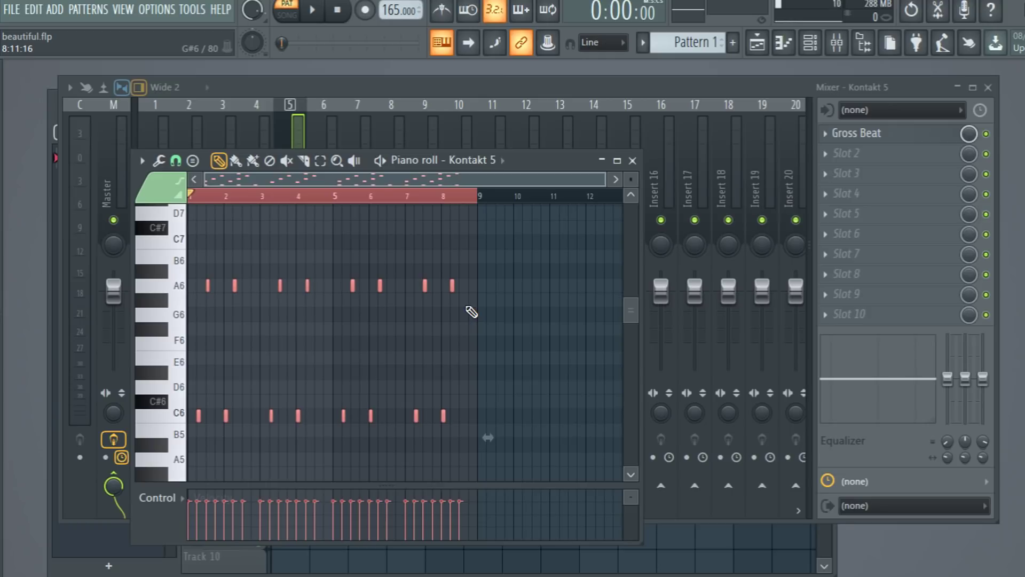
key(shift+Right)
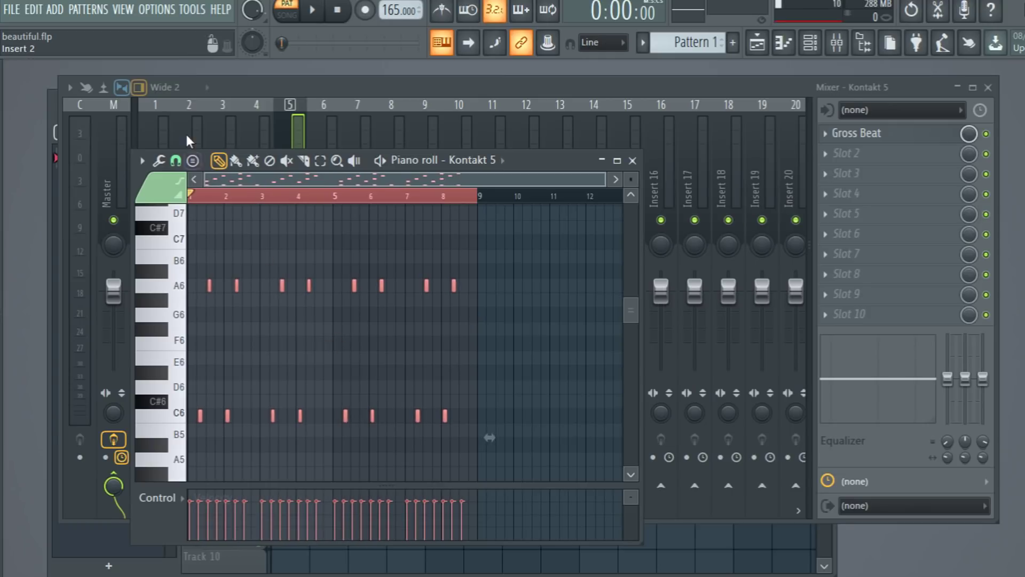
key(shift+Left)
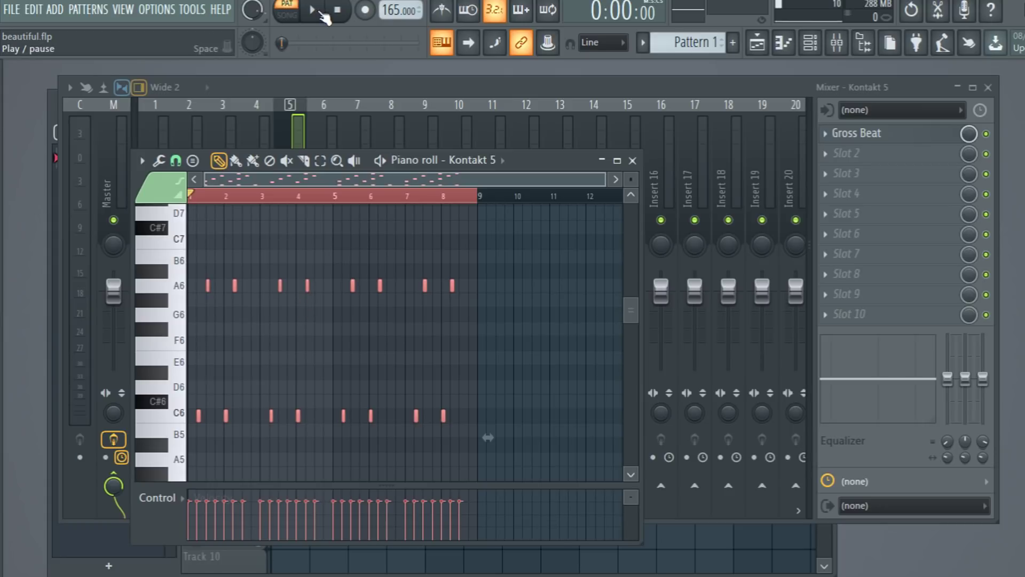
scroll(372, 311, down, 3)
scroll(372, 311, down, 3)
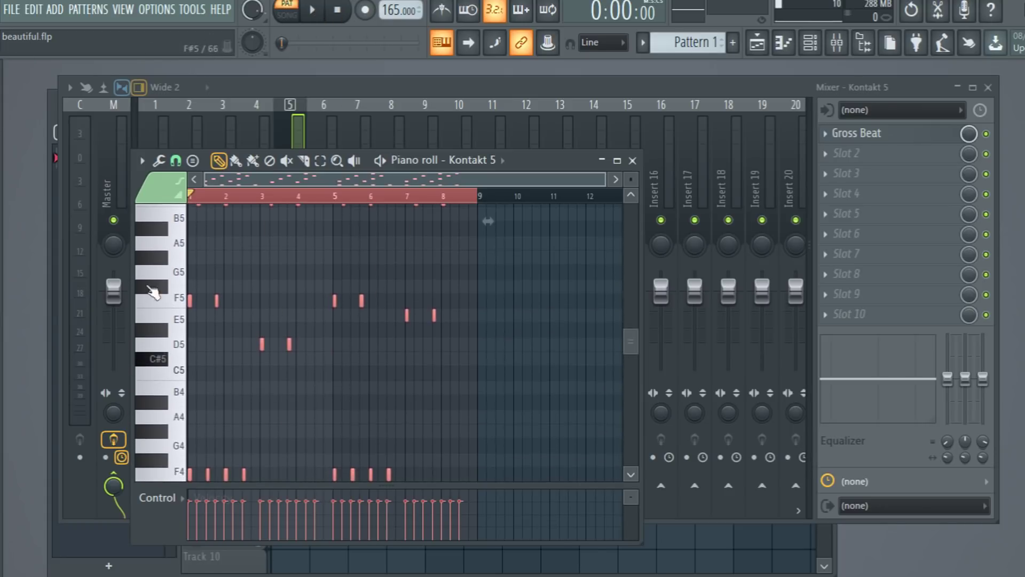
Play the transposed pattern, shift all notes down another semitone, then stop playback.
click(327, 11)
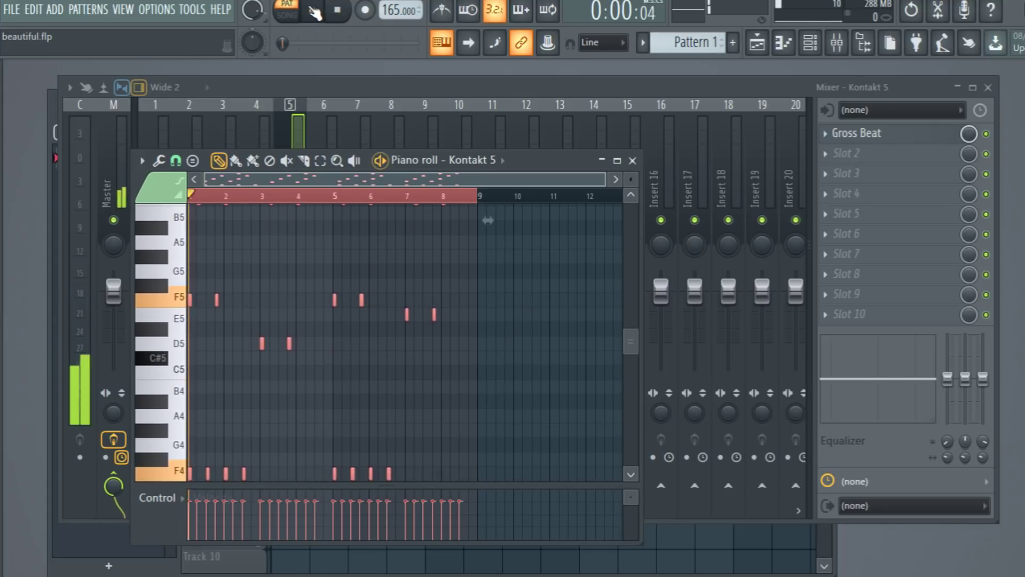
scroll(464, 338, up, 3)
scroll(464, 337, up, 4)
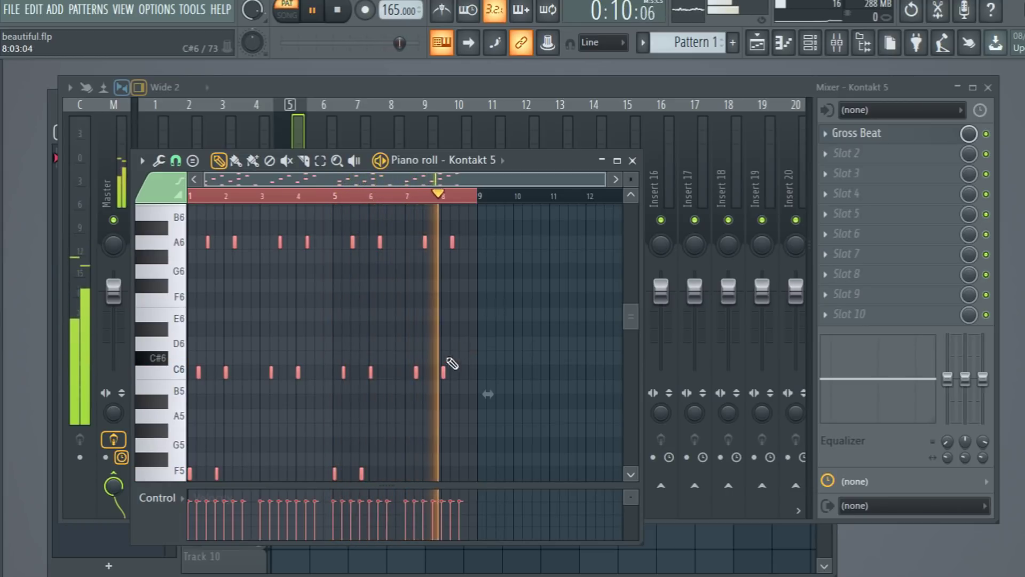
key(Down)
key(Down)
key(Down)
key(Down)
scroll(419, 374, down, 2)
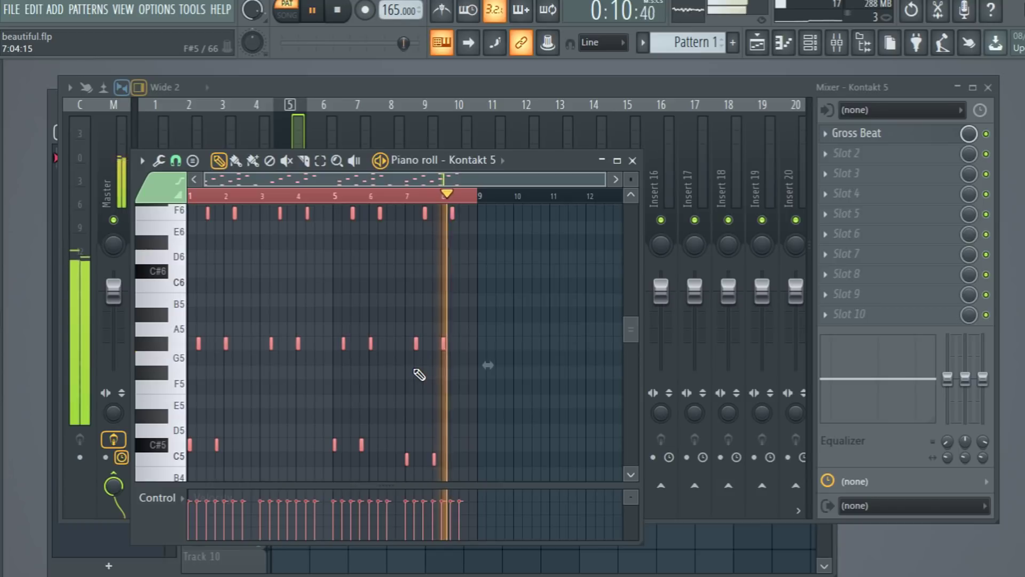
click(342, 8)
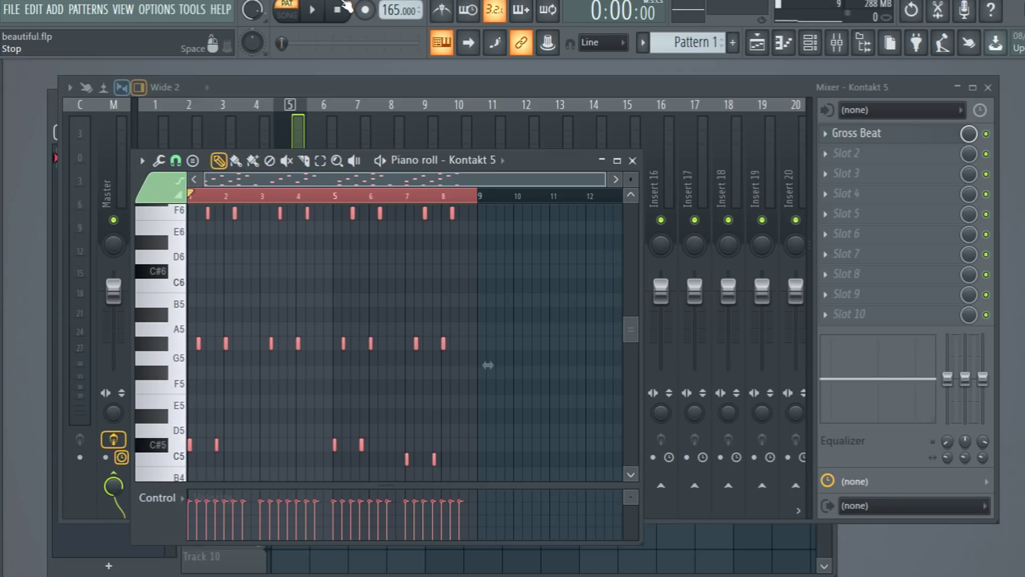
Scroll up and down the piano roll to check the transposed Kontakt 5 arpeggio and counter-melody notes.
scroll(451, 329, up, 4)
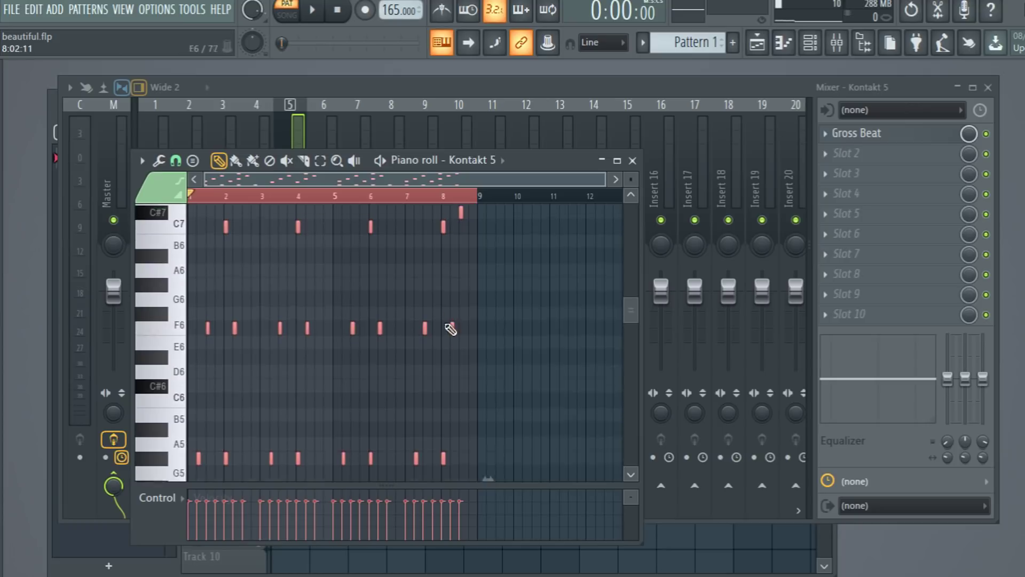
scroll(450, 329, up, 5)
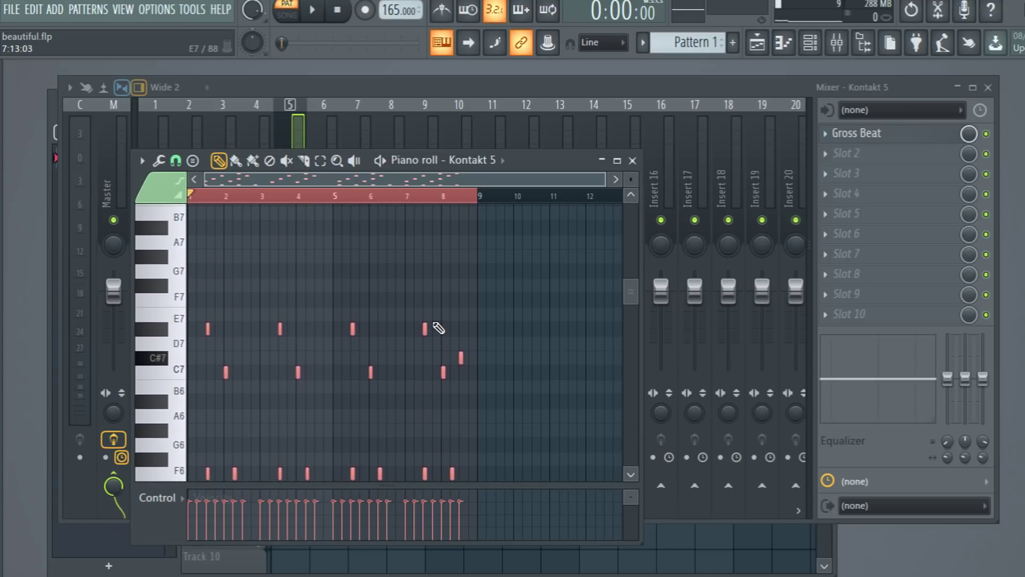
scroll(406, 298, down, 3)
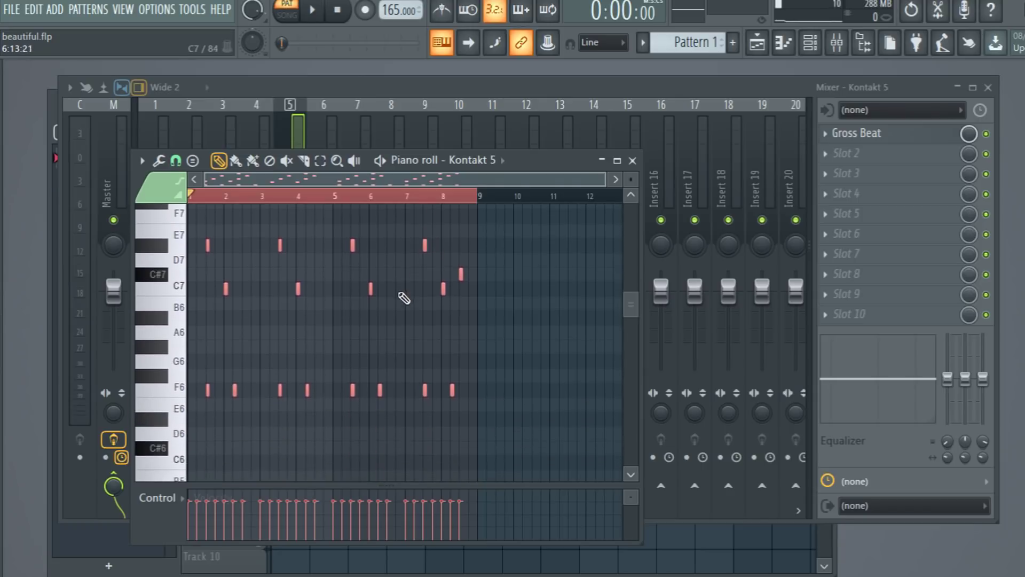
scroll(404, 298, down, 4)
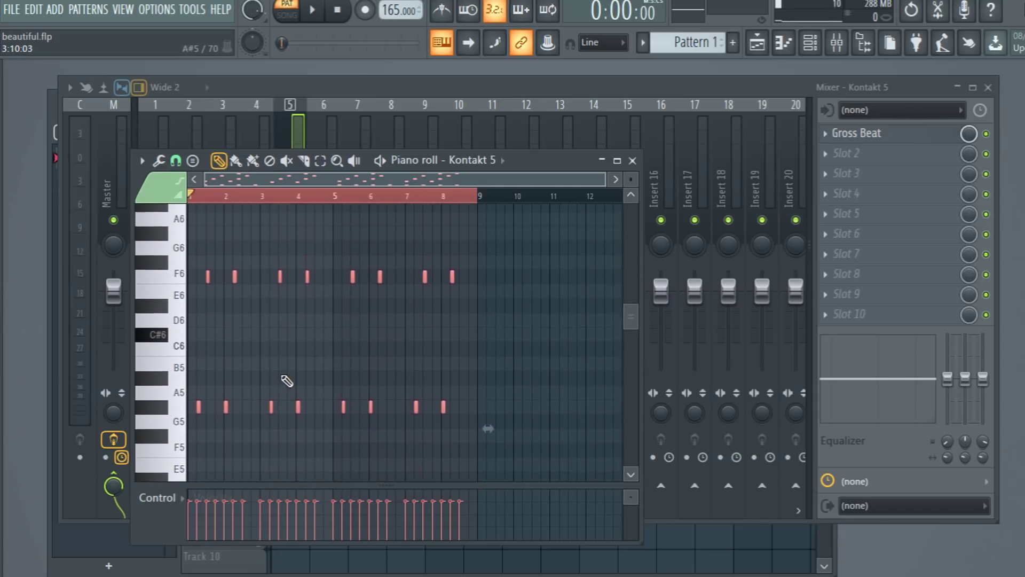
scroll(287, 380, down, 1)
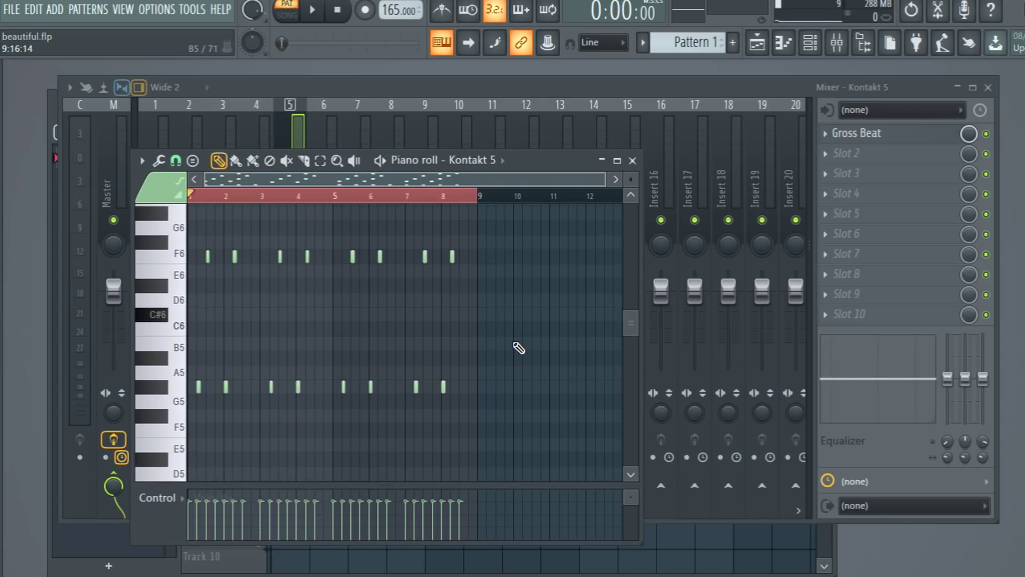